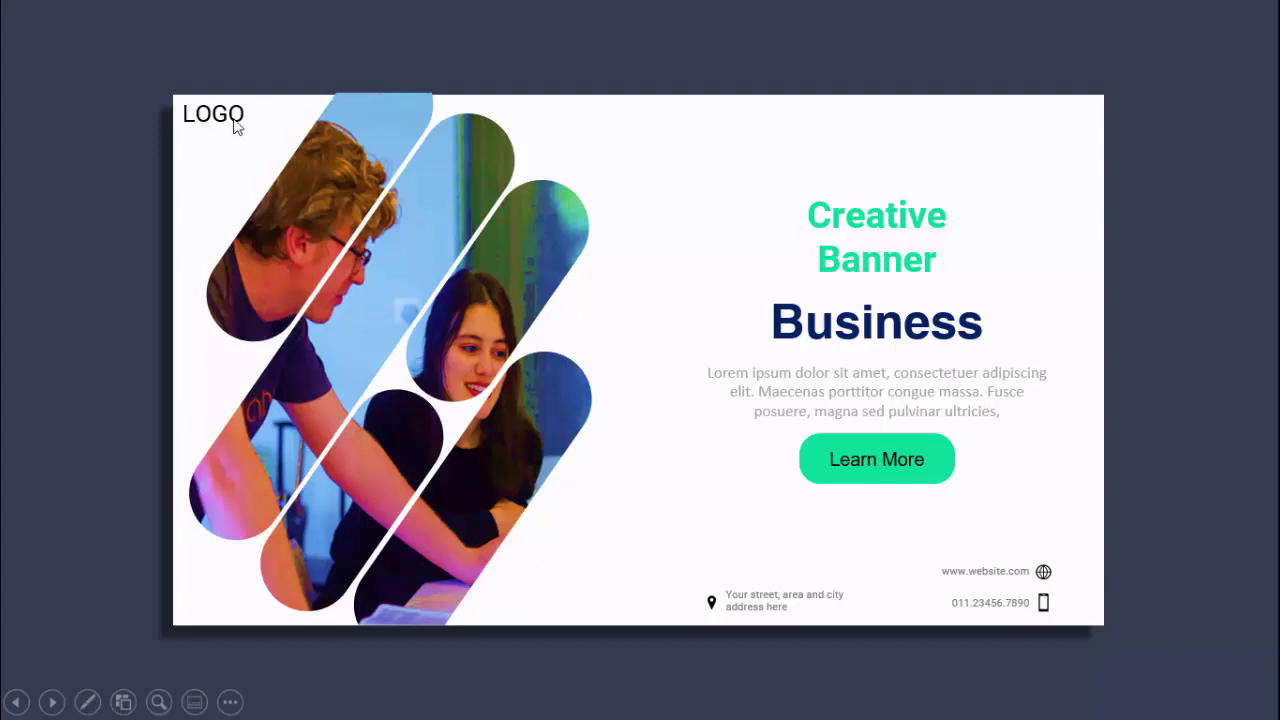
Advance the slideshow past the example banners, including the mountain-hiker banner
{"action": "left_click", "coordinate": [1136, 266]}
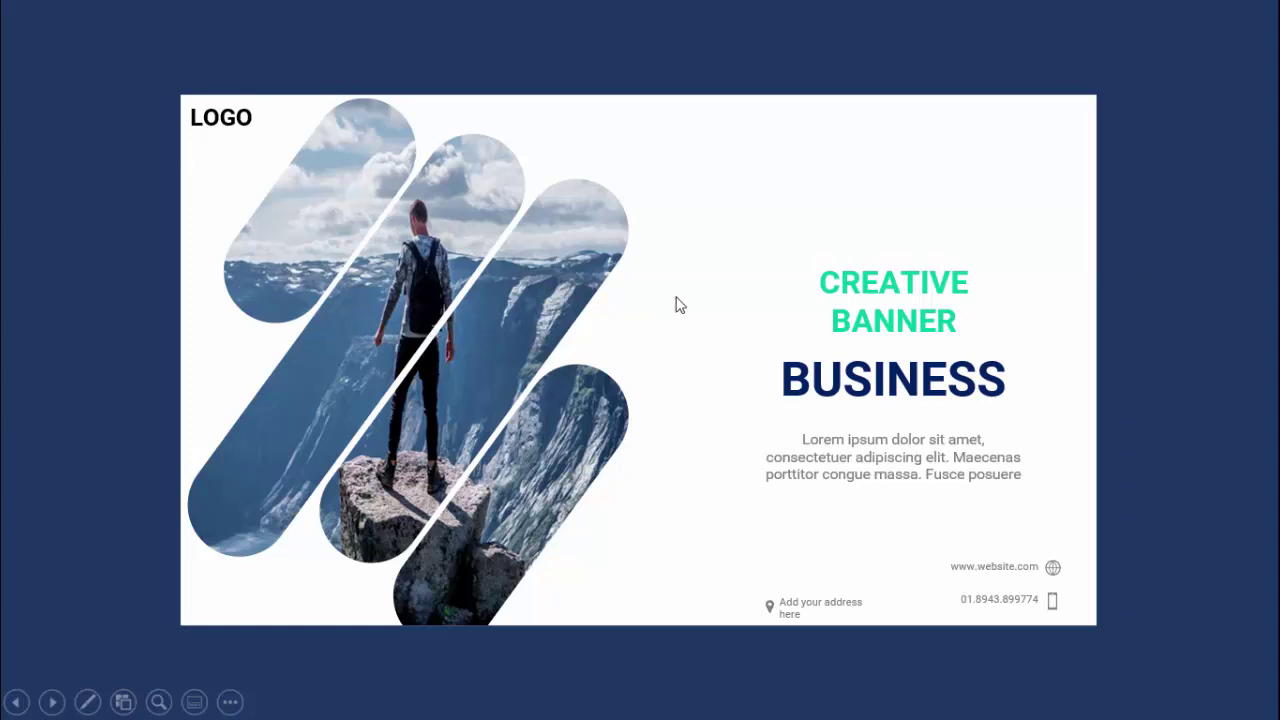
{"action": "left_click", "coordinate": [704, 299]}
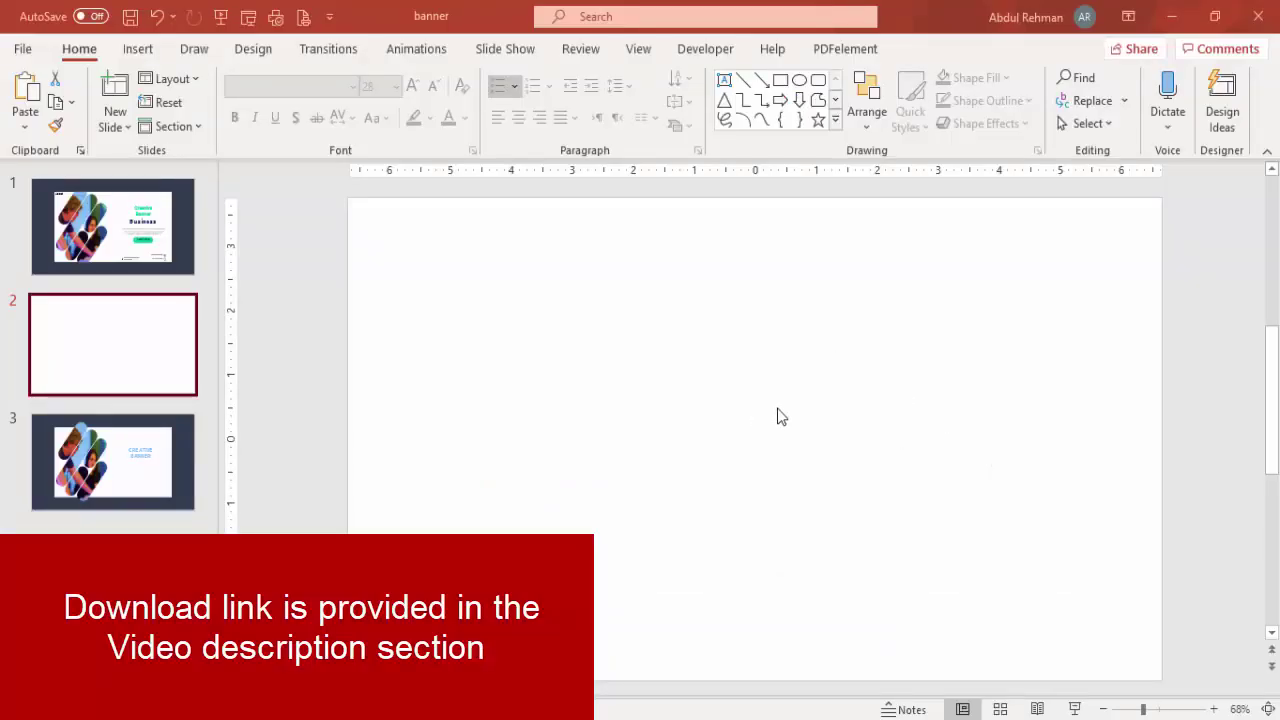
Fill the second slide's background with solid dark navy via Format Background
{"action": "right_click", "coordinate": [633, 298]}
{"action": "left_click", "coordinate": [749, 504]}
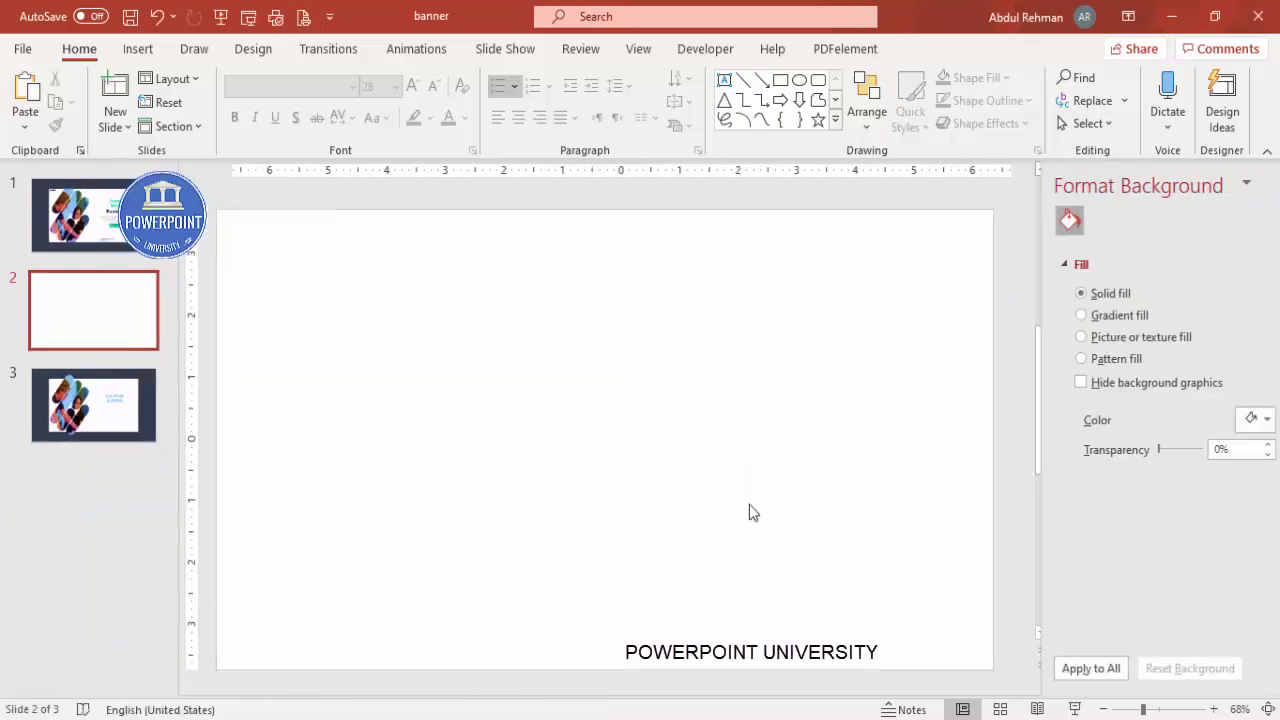
{"action": "left_click", "coordinate": [1224, 420]}
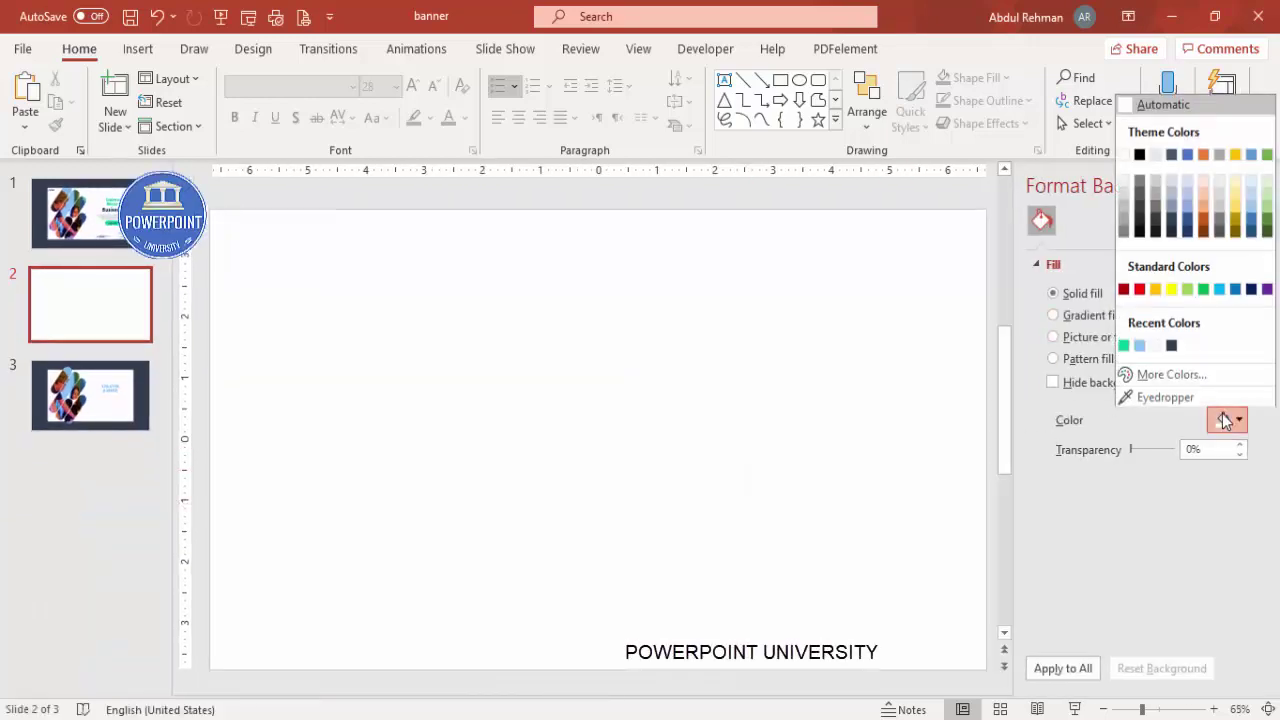
{"action": "left_click", "coordinate": [1186, 230]}
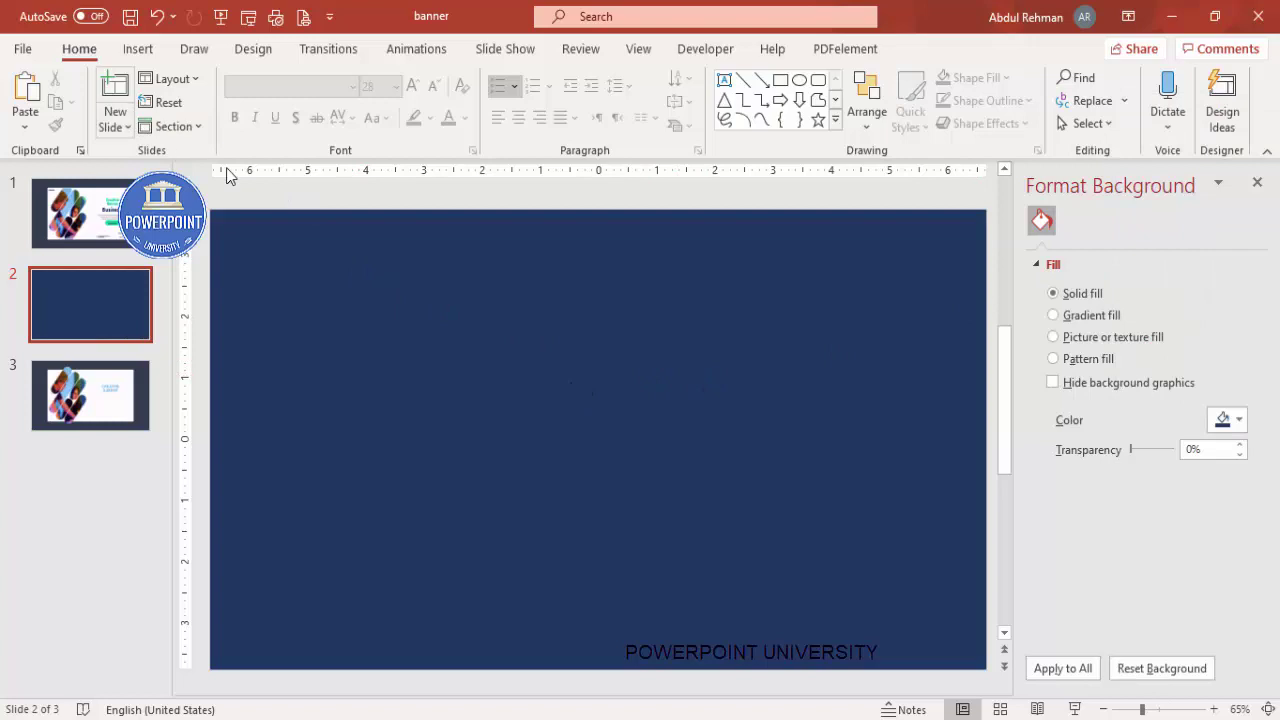
{"action": "left_click", "coordinate": [140, 50]}
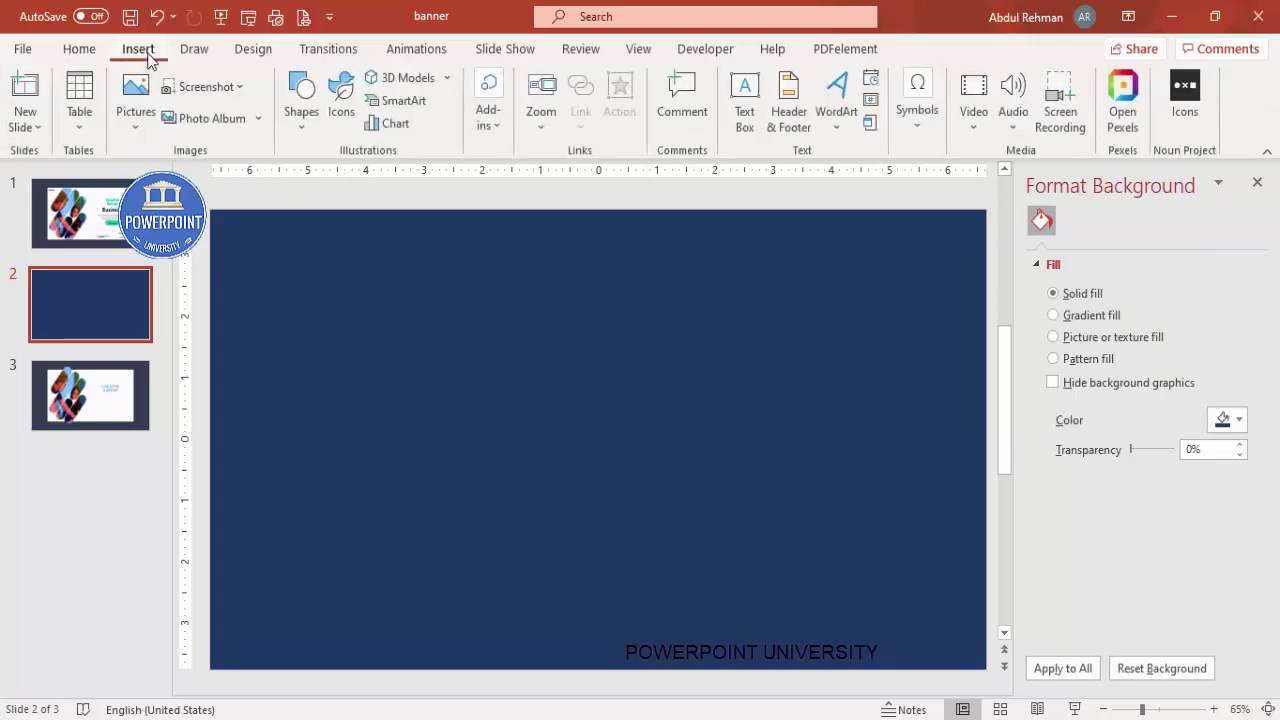
Draw a large rectangle across the middle of the slide
{"action": "left_click", "coordinate": [304, 126]}
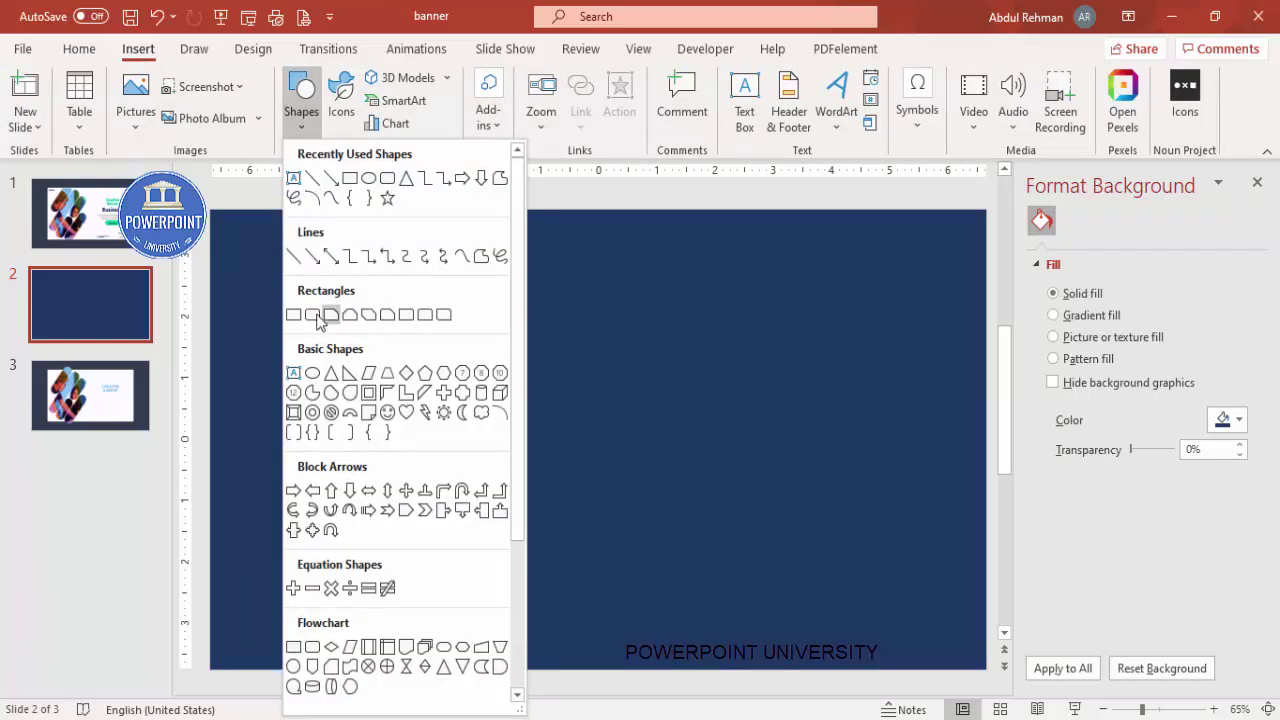
{"action": "left_click", "coordinate": [291, 318]}
{"action": "left_click_drag", "start_coordinate": [284, 276], "coordinate": [837, 608]}
{"action": "left_click_drag", "start_coordinate": [664, 507], "coordinate": [703, 515]}
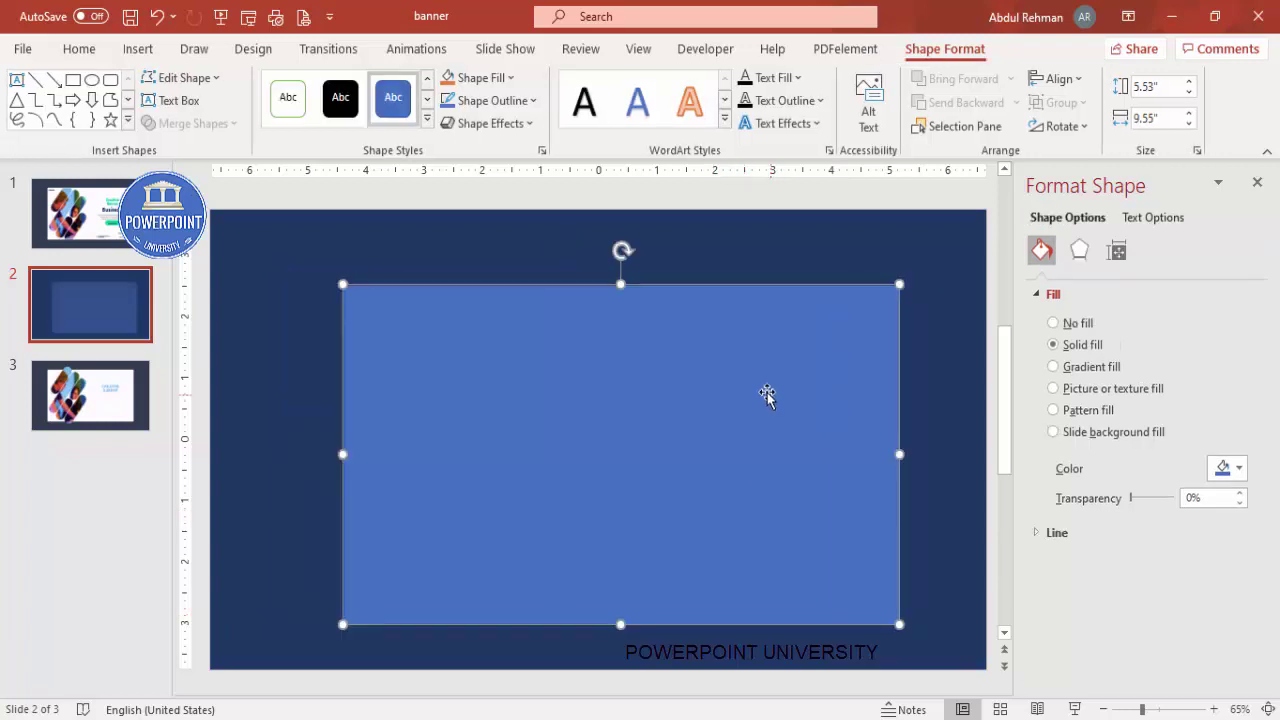
Remove the rectangle's outline and centre it horizontally and vertically on the slide
{"action": "left_click", "coordinate": [510, 101]}
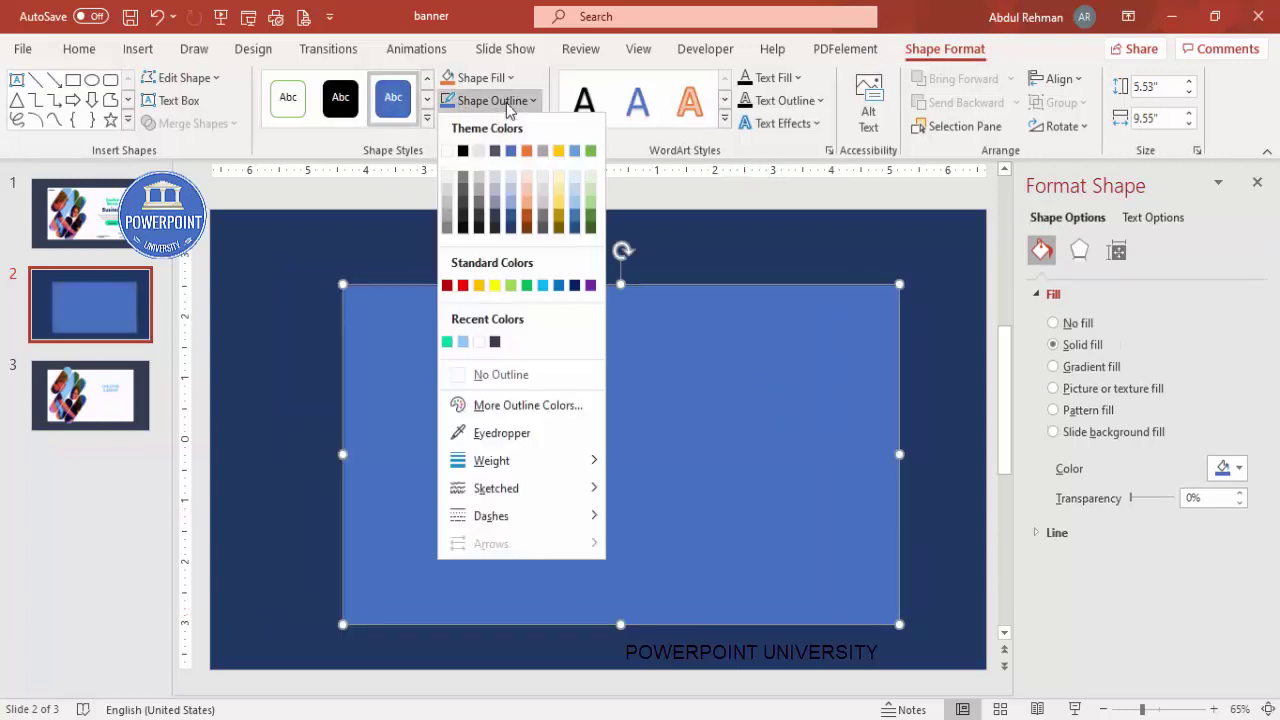
{"action": "left_click", "coordinate": [534, 372]}
{"action": "left_click", "coordinate": [1062, 79]}
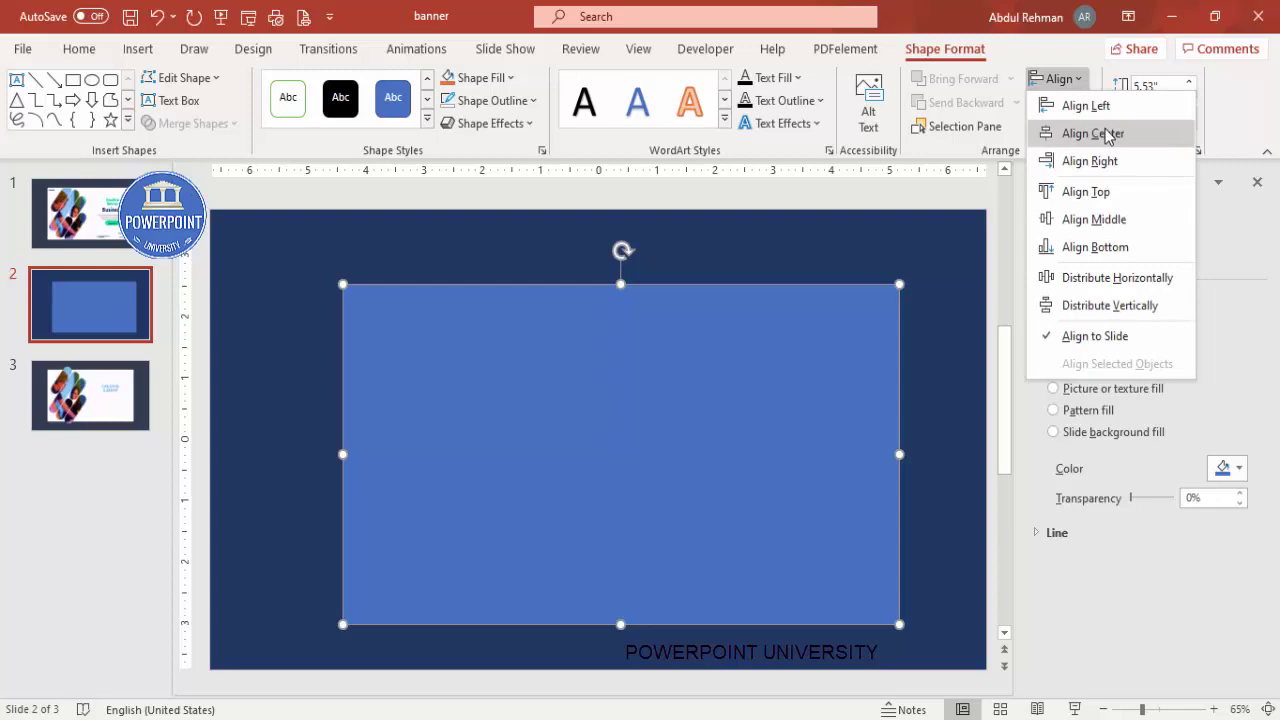
{"action": "left_click", "coordinate": [1080, 131]}
{"action": "left_click", "coordinate": [1078, 86]}
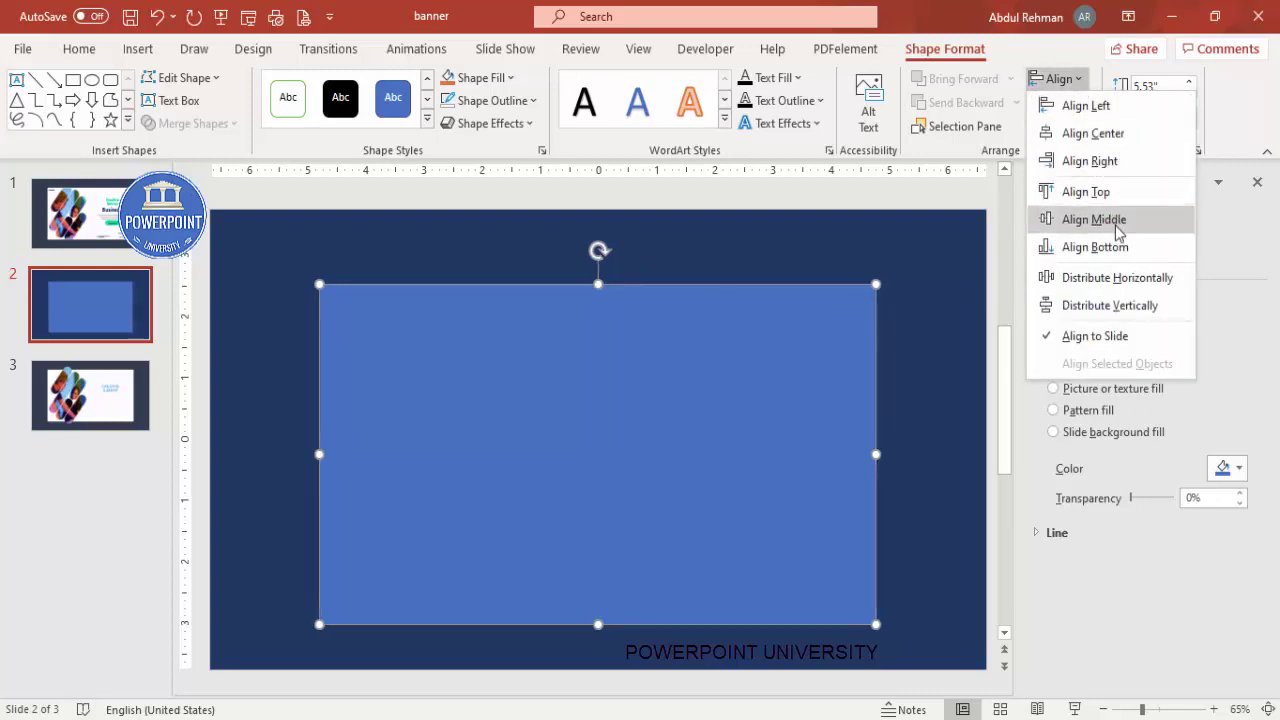
{"action": "left_click", "coordinate": [1090, 217]}
Fill the rectangle panel with white
{"action": "left_click", "coordinate": [514, 100]}
{"action": "left_click", "coordinate": [480, 78]}
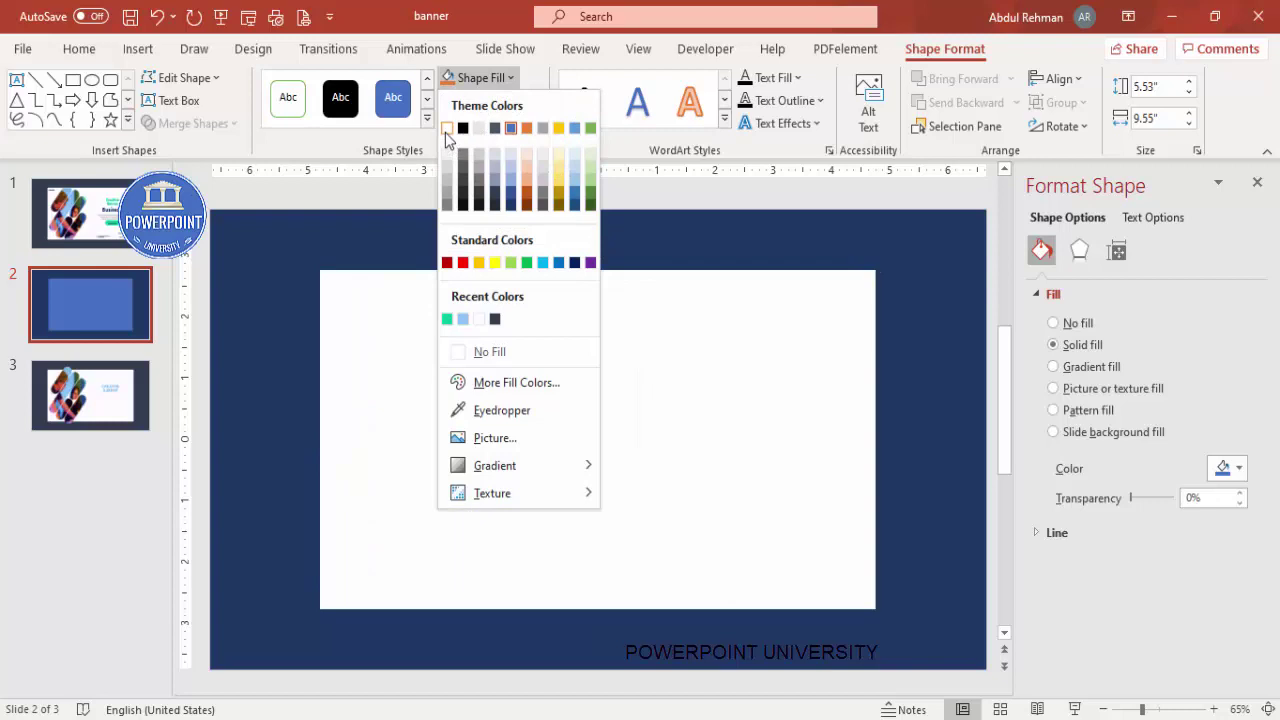
{"action": "left_click", "coordinate": [447, 129]}
{"action": "left_click", "coordinate": [257, 240]}
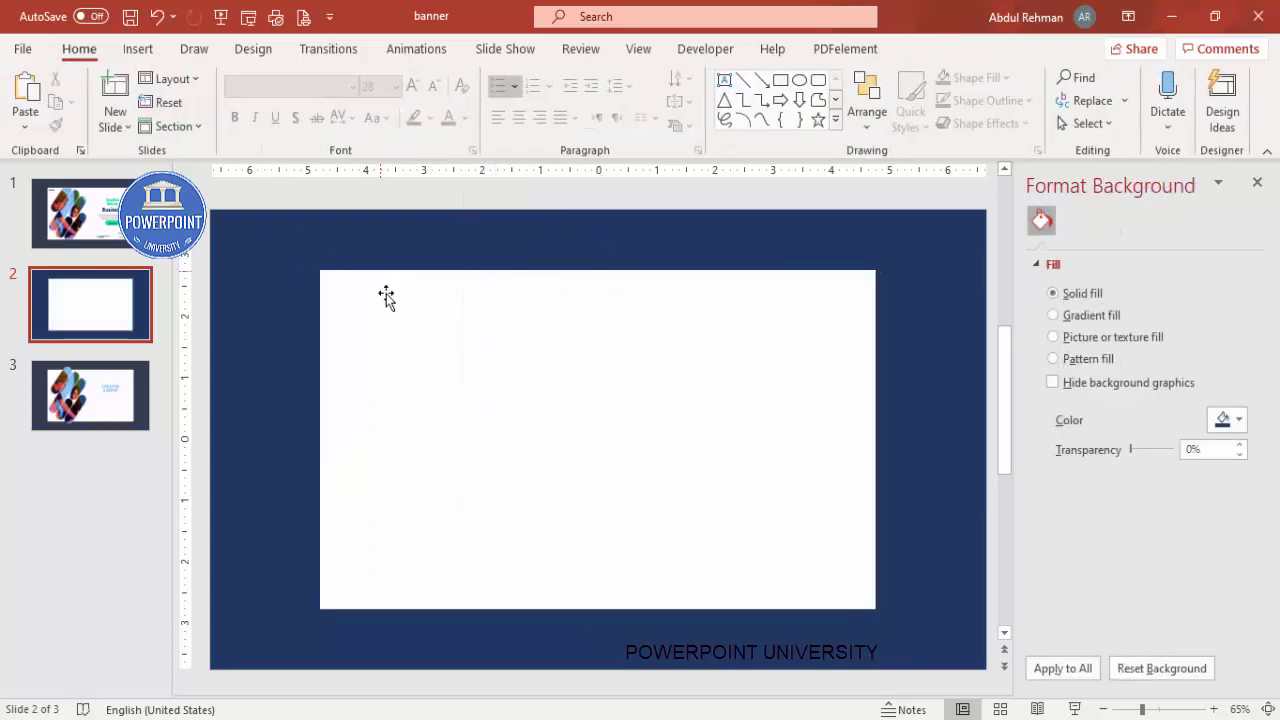
{"action": "left_click", "coordinate": [138, 48]}
Draw a tall rounded rectangle at the panel's upper left and round it fully into a pill
{"action": "left_click", "coordinate": [301, 100]}
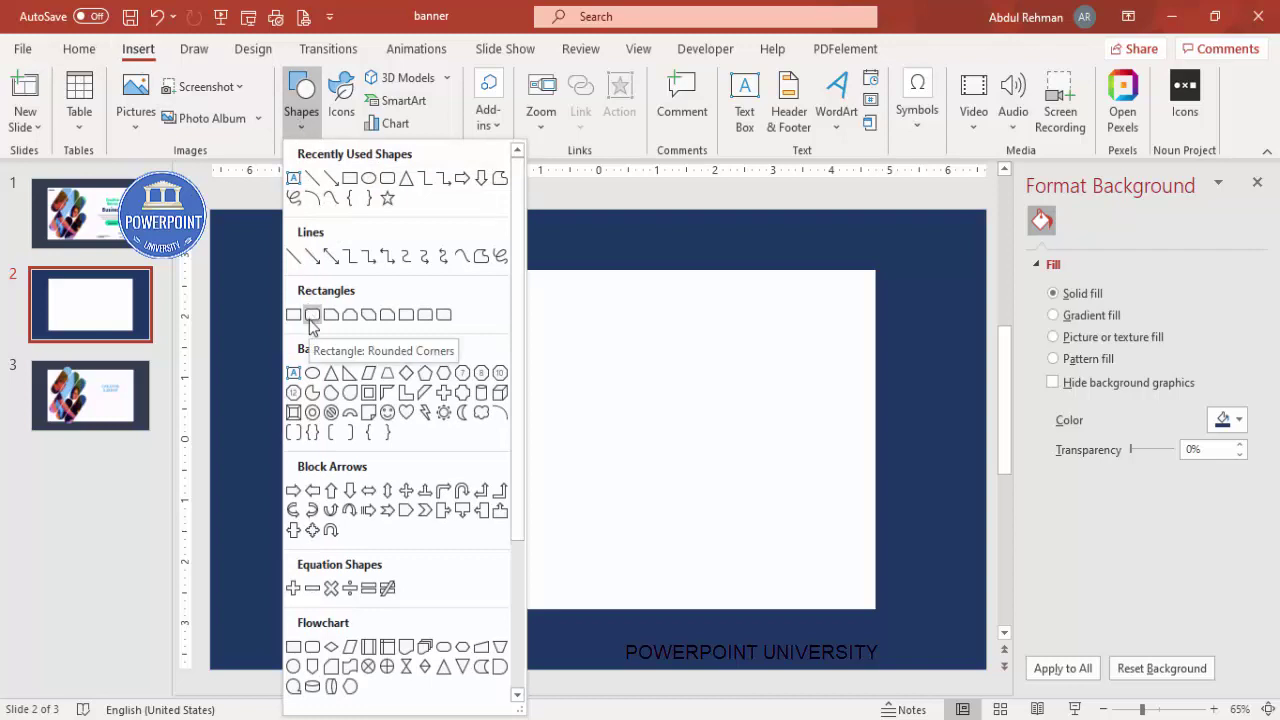
{"action": "left_click", "coordinate": [311, 316]}
{"action": "left_click_drag", "start_coordinate": [386, 304], "coordinate": [455, 466]}
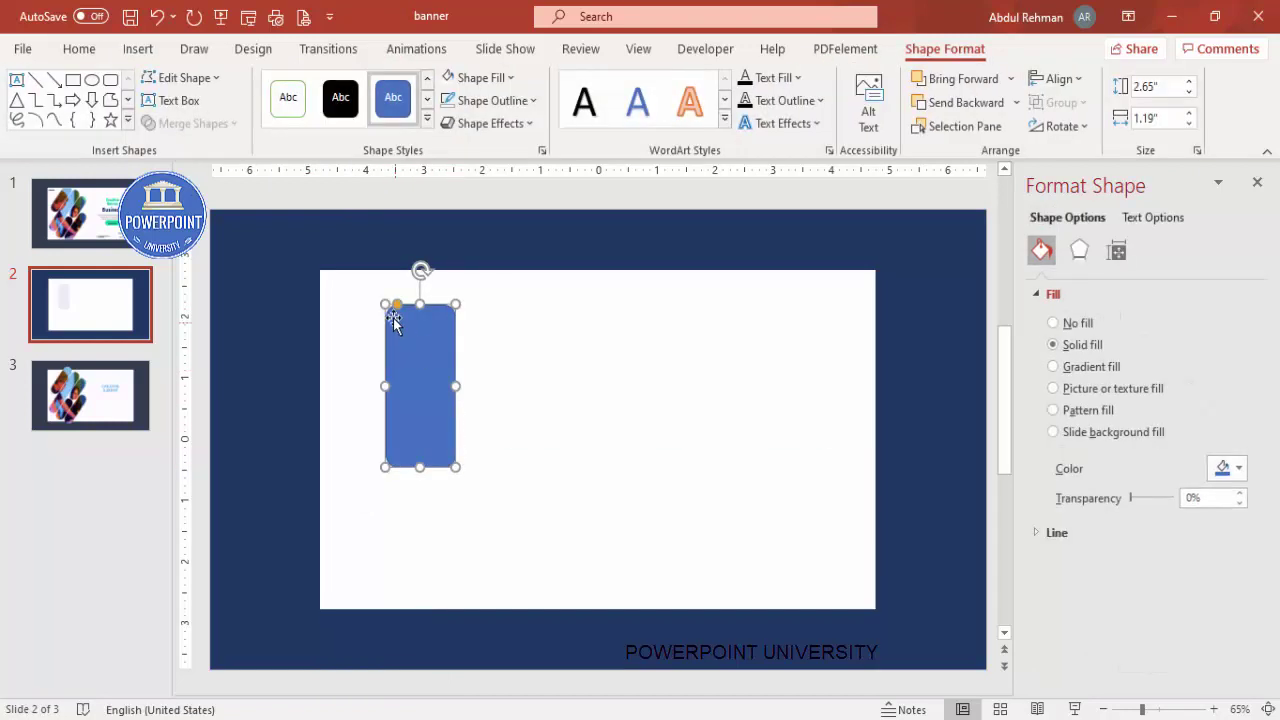
{"action": "left_click_drag", "start_coordinate": [397, 305], "coordinate": [425, 330]}
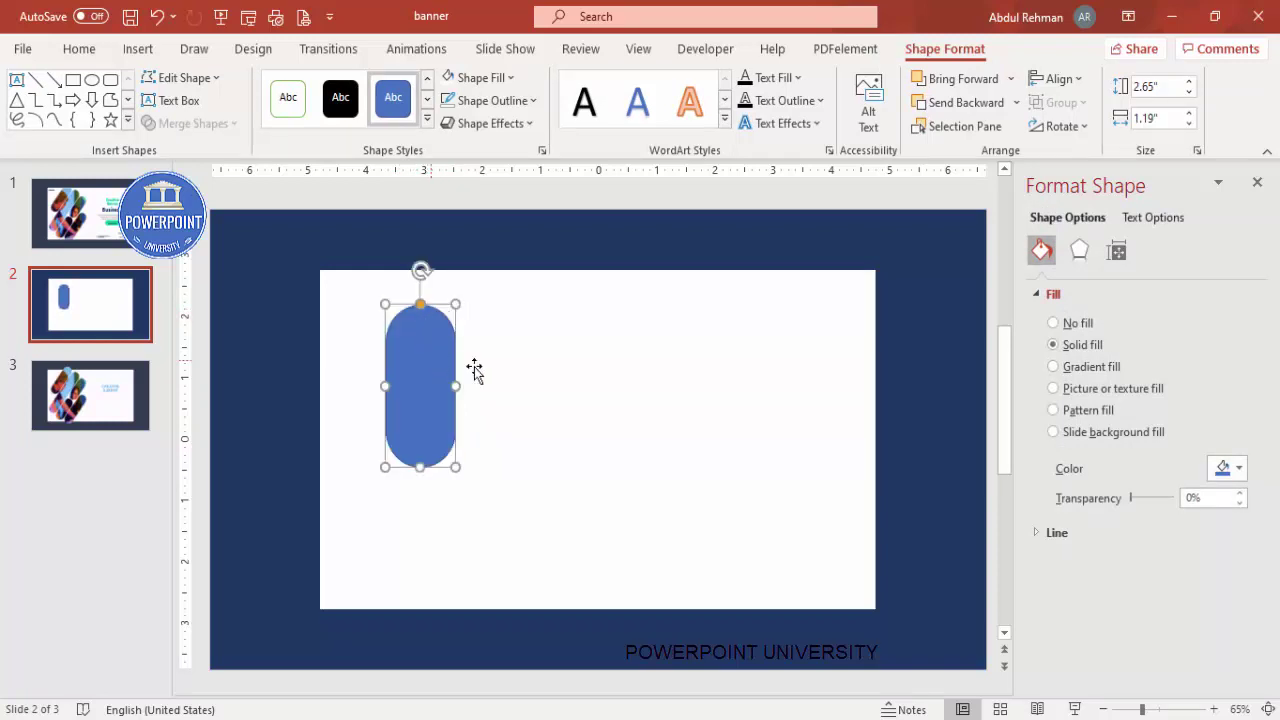
Remove the pill's outline, narrow it slightly and rotate it into a diagonal
{"action": "left_click", "coordinate": [500, 100]}
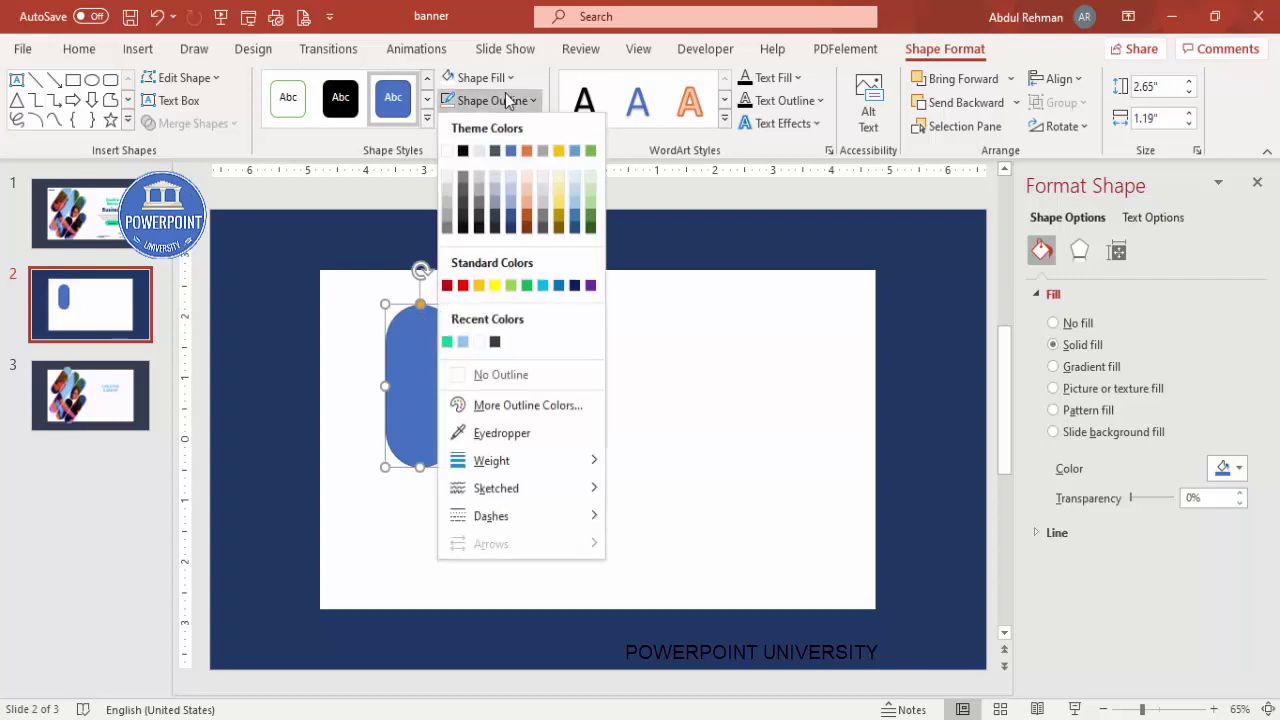
{"action": "left_click", "coordinate": [522, 373]}
{"action": "left_click_drag", "start_coordinate": [455, 387], "coordinate": [449, 389]}
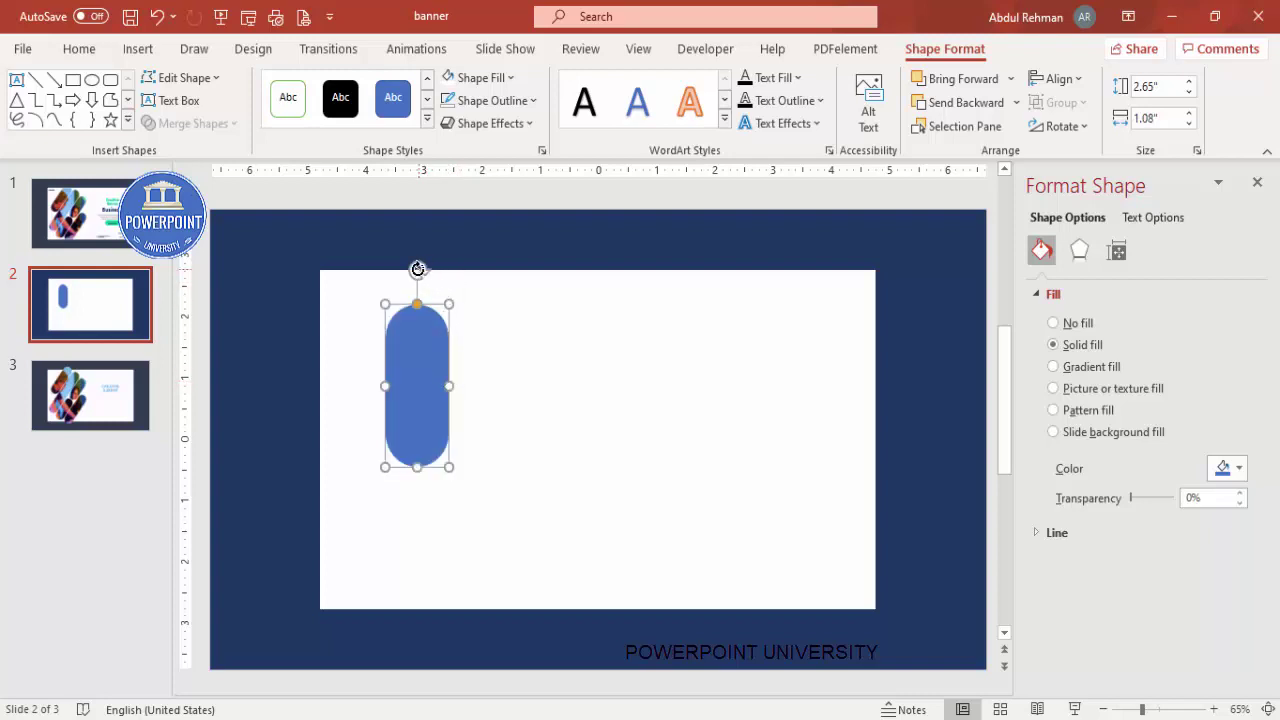
{"action": "left_click_drag", "start_coordinate": [419, 270], "coordinate": [468, 311]}
Shift the first pill up-left and place a duplicate pill right beside it
{"action": "left_click_drag", "start_coordinate": [415, 376], "coordinate": [400, 338]}
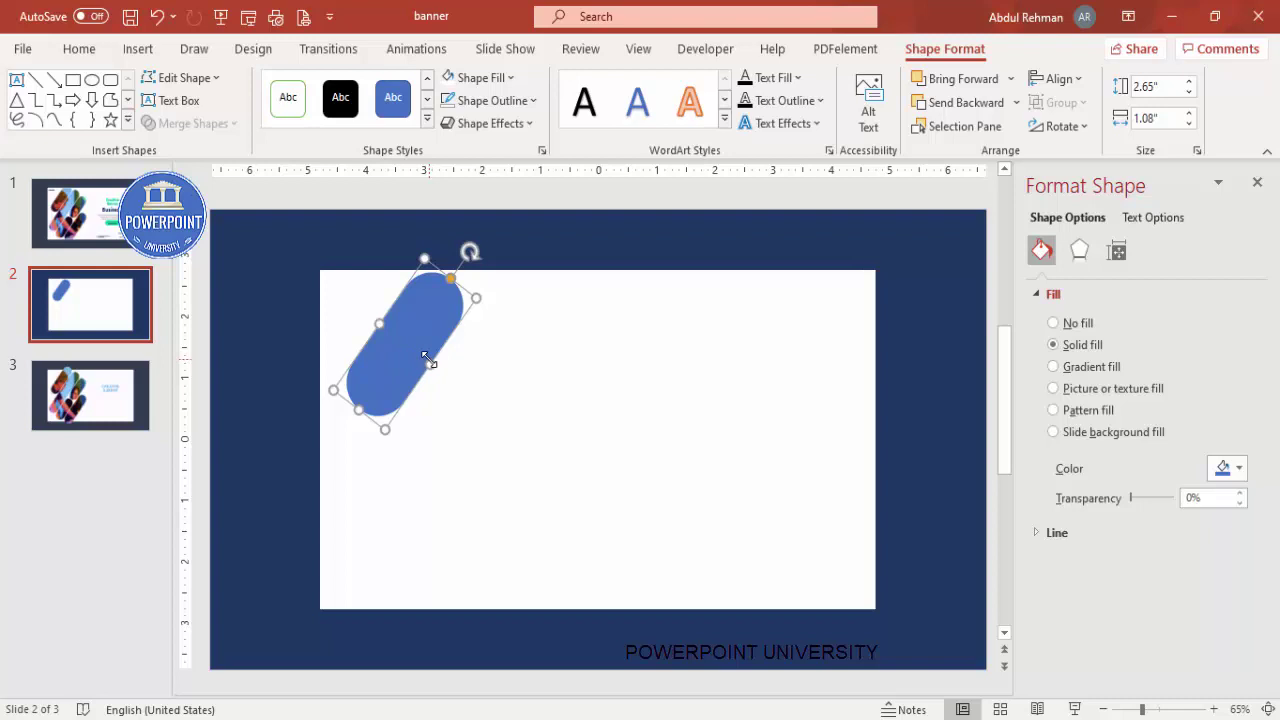
{"action": "left_click_drag", "start_coordinate": [429, 360], "coordinate": [484, 370]}
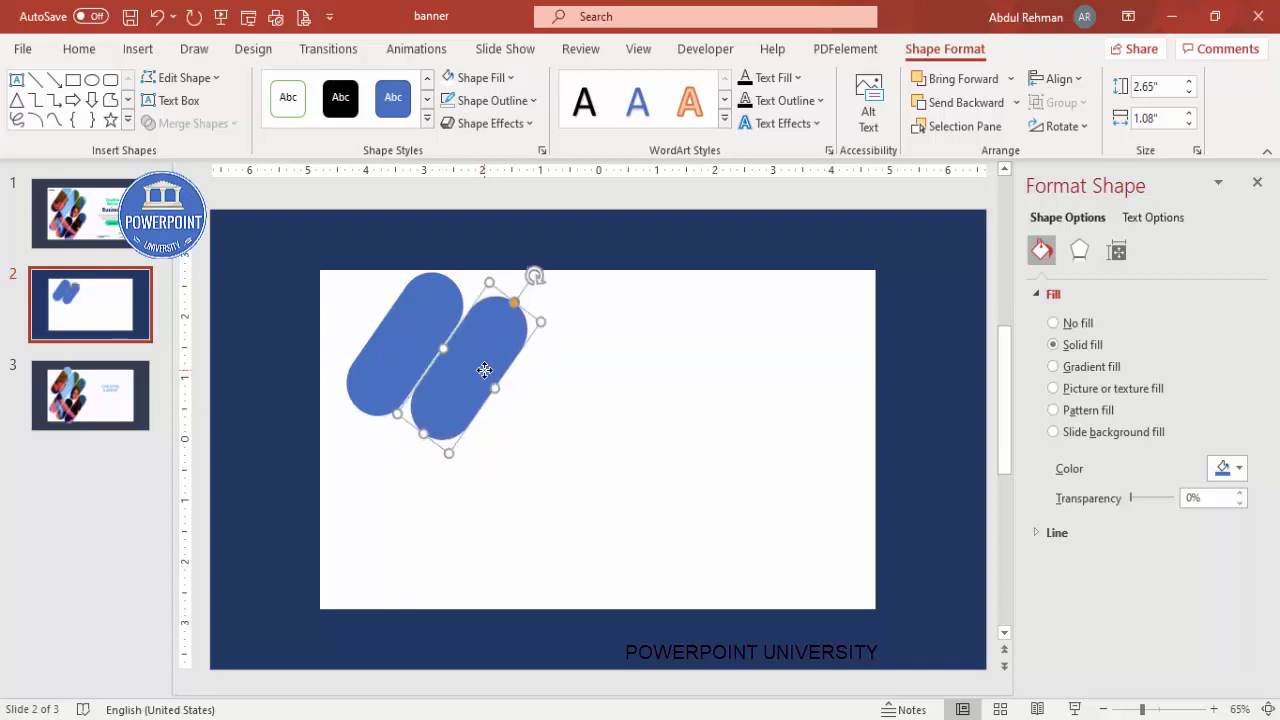
{"action": "key", "text": "ctrl+Right"}
{"action": "key", "text": "ctrl+Right"}
{"action": "key", "text": "ctrl+Up"}
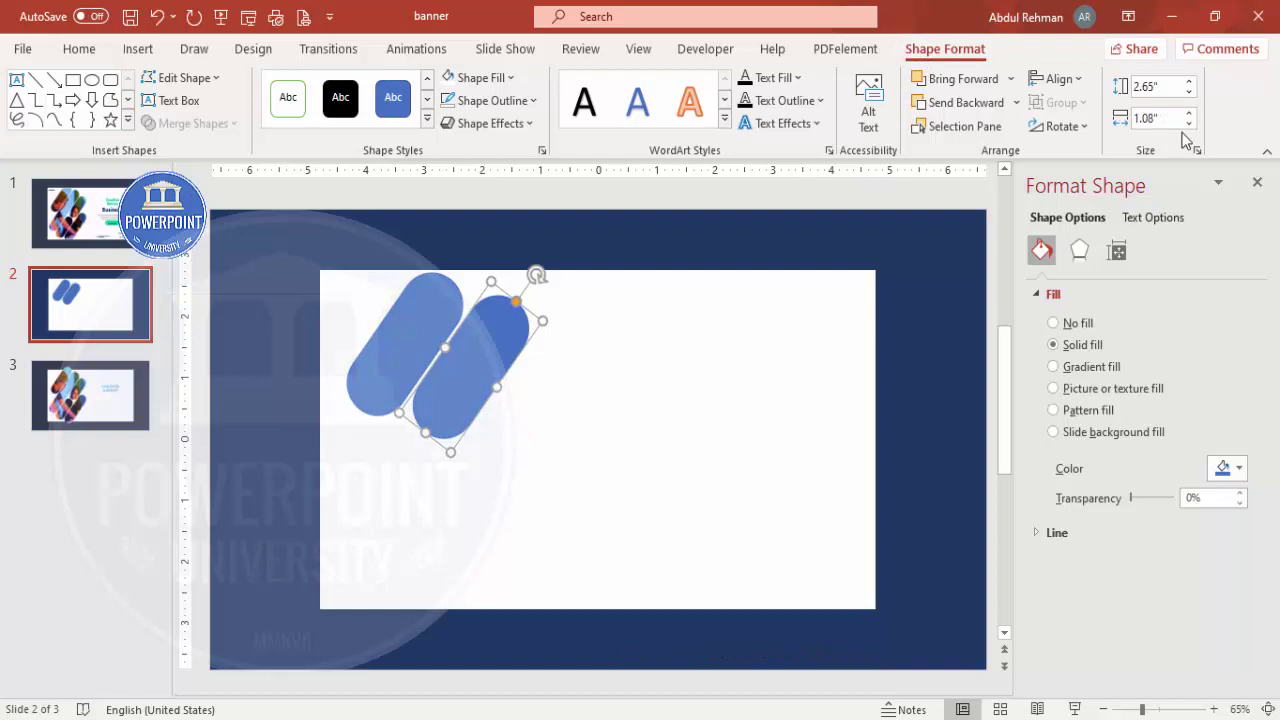
Increase the second pill's height to 5.2 inches
{"action": "left_click", "coordinate": [1189, 81]}
{"action": "left_click", "coordinate": [1189, 81]}
{"action": "left_click", "coordinate": [1189, 81]}
{"action": "left_click", "coordinate": [1189, 82]}
{"action": "left_click", "coordinate": [1189, 82]}
{"action": "left_click", "coordinate": [1189, 82]}
{"action": "left_click", "coordinate": [1189, 82]}
{"action": "left_click", "coordinate": [1189, 82]}
{"action": "left_click", "coordinate": [1189, 82]}
{"action": "left_click", "coordinate": [1189, 82]}
{"action": "left_click", "coordinate": [1189, 82]}
{"action": "left_click", "coordinate": [1189, 82]}
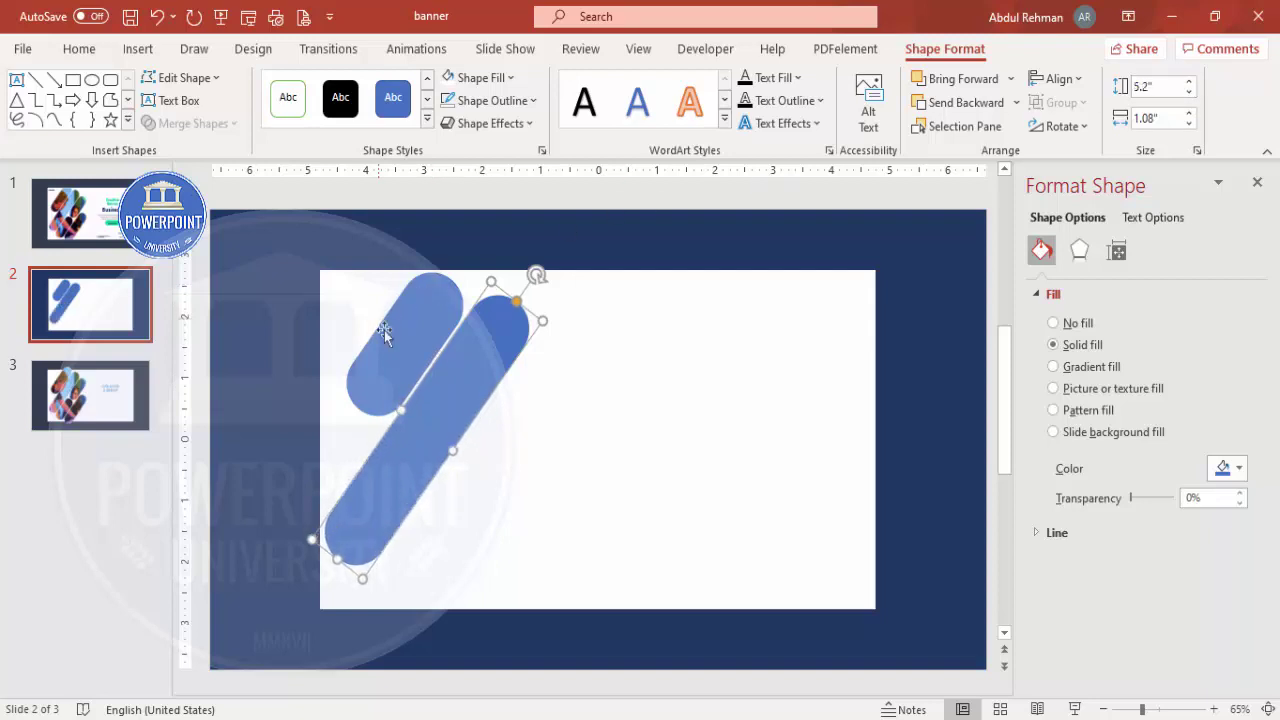
Add a third pill 4.7 inches long alongside the middle pill
{"action": "left_click_drag", "start_coordinate": [466, 380], "coordinate": [545, 413]}
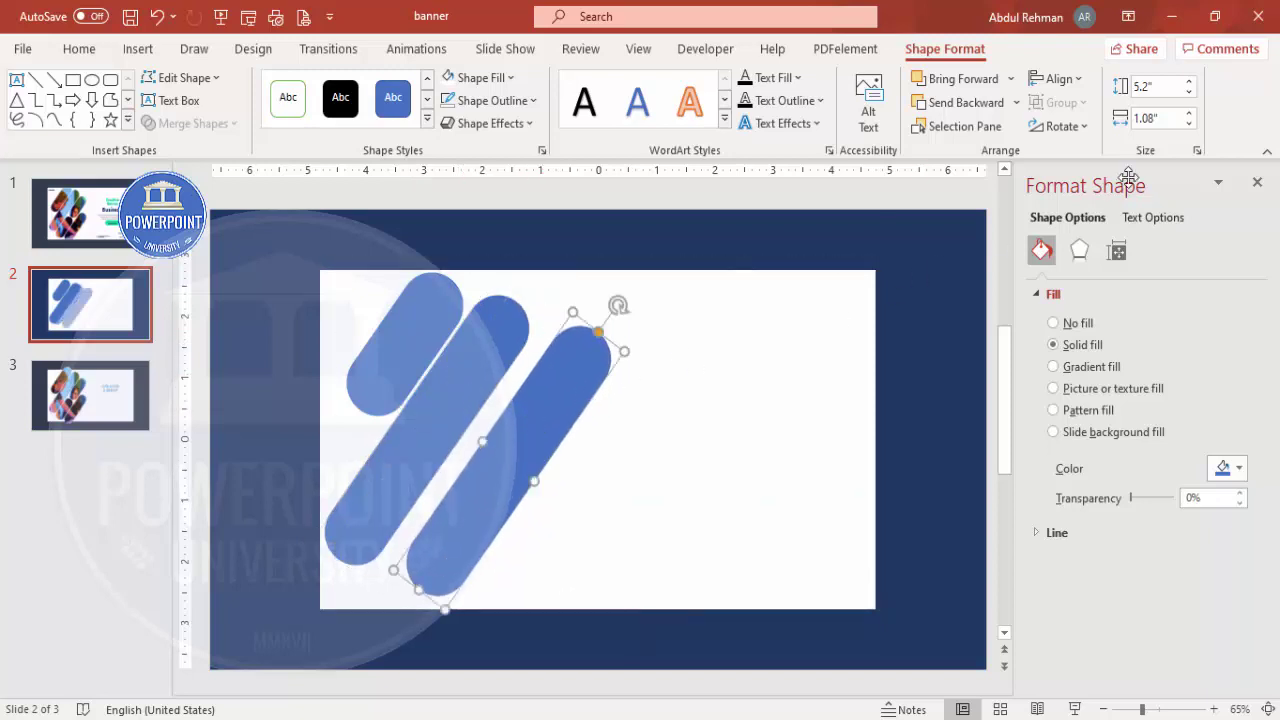
{"action": "left_click", "coordinate": [1189, 92]}
{"action": "left_click", "coordinate": [1189, 92]}
{"action": "left_click", "coordinate": [1189, 92]}
{"action": "left_click", "coordinate": [1189, 92]}
{"action": "left_click", "coordinate": [1189, 92]}
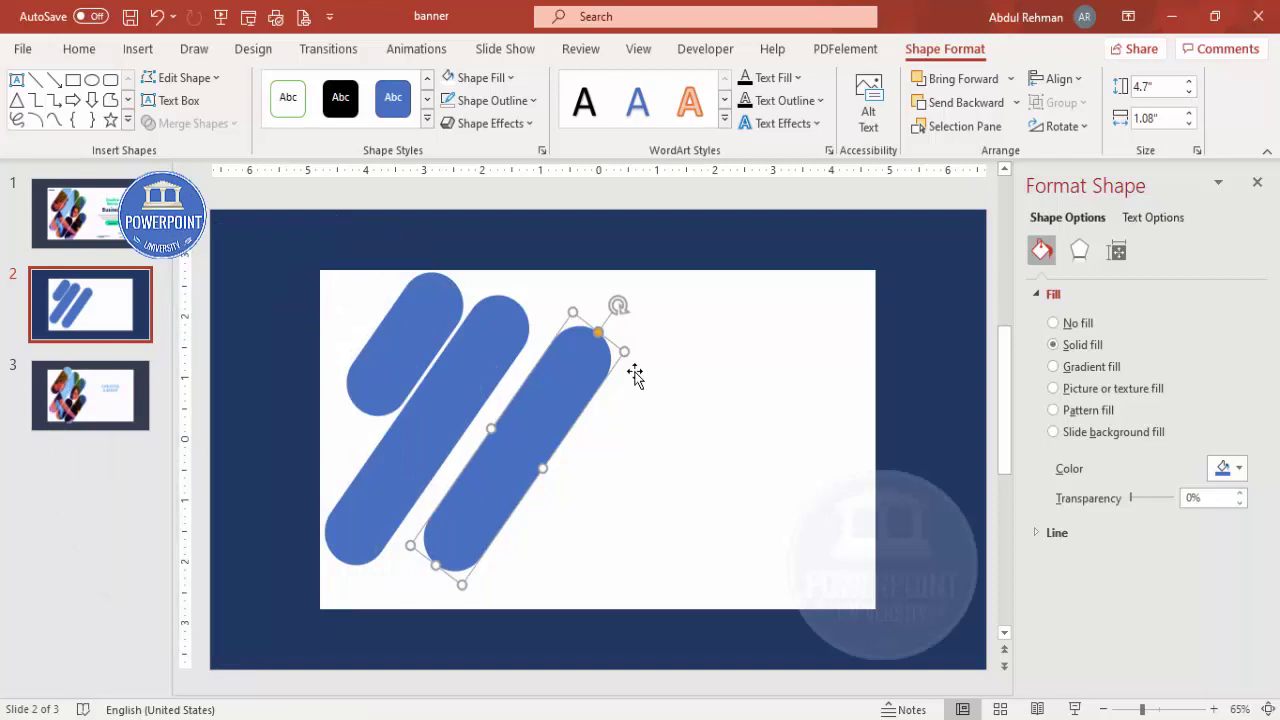
{"action": "left_click_drag", "start_coordinate": [532, 406], "coordinate": [512, 403]}
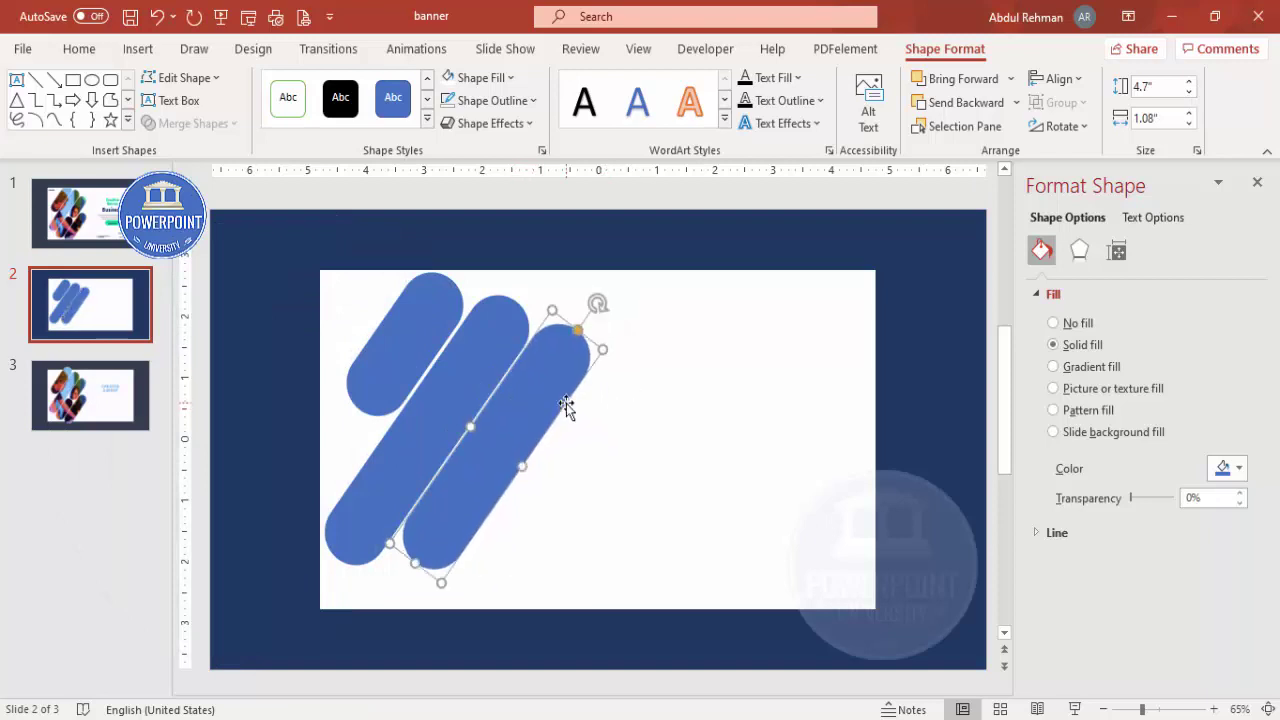
{"action": "key", "text": "Right"}
{"action": "key", "text": "Right"}
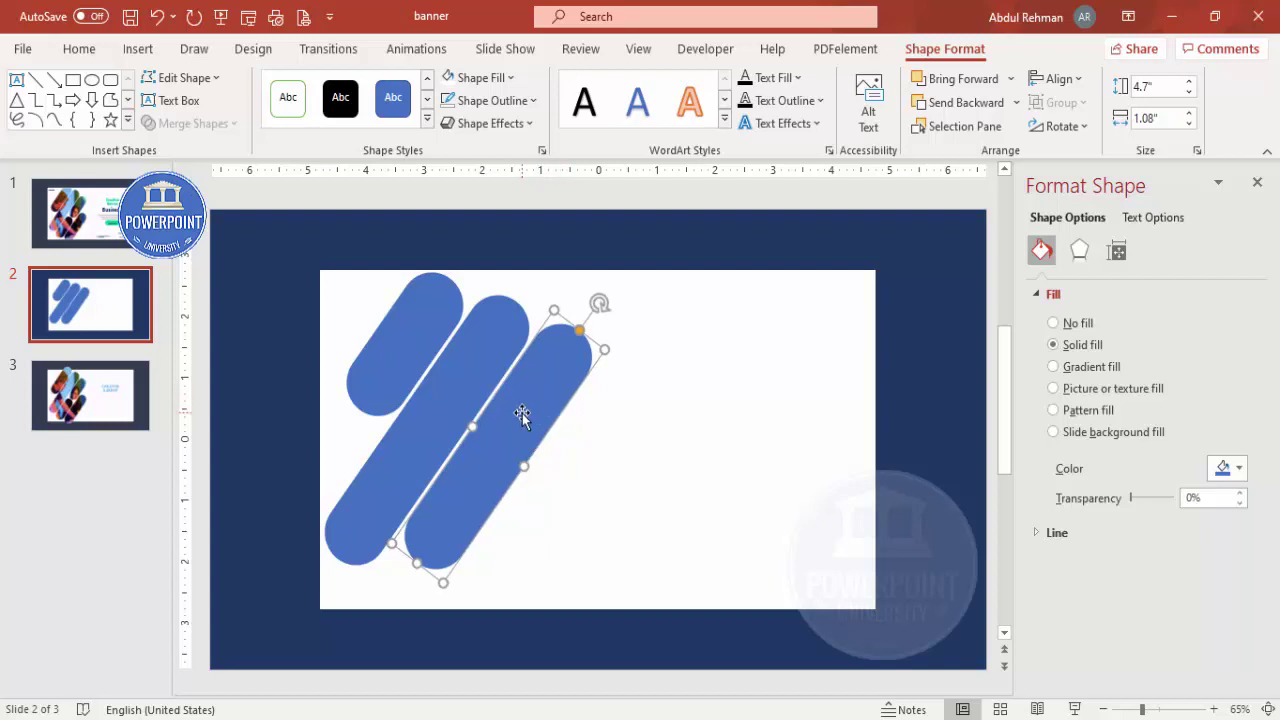
Duplicate it into a 3.4-inch fourth pill overhanging the panel's bottom edge
{"action": "key", "text": "ctrl+d"}
{"action": "left_click", "coordinate": [1189, 92]}
{"action": "left_click", "coordinate": [1189, 92]}
{"action": "left_click", "coordinate": [1189, 92]}
{"action": "left_click", "coordinate": [1189, 92]}
{"action": "left_click", "coordinate": [1189, 92]}
{"action": "left_click", "coordinate": [1189, 92]}
{"action": "left_click_drag", "start_coordinate": [576, 427], "coordinate": [557, 510]}
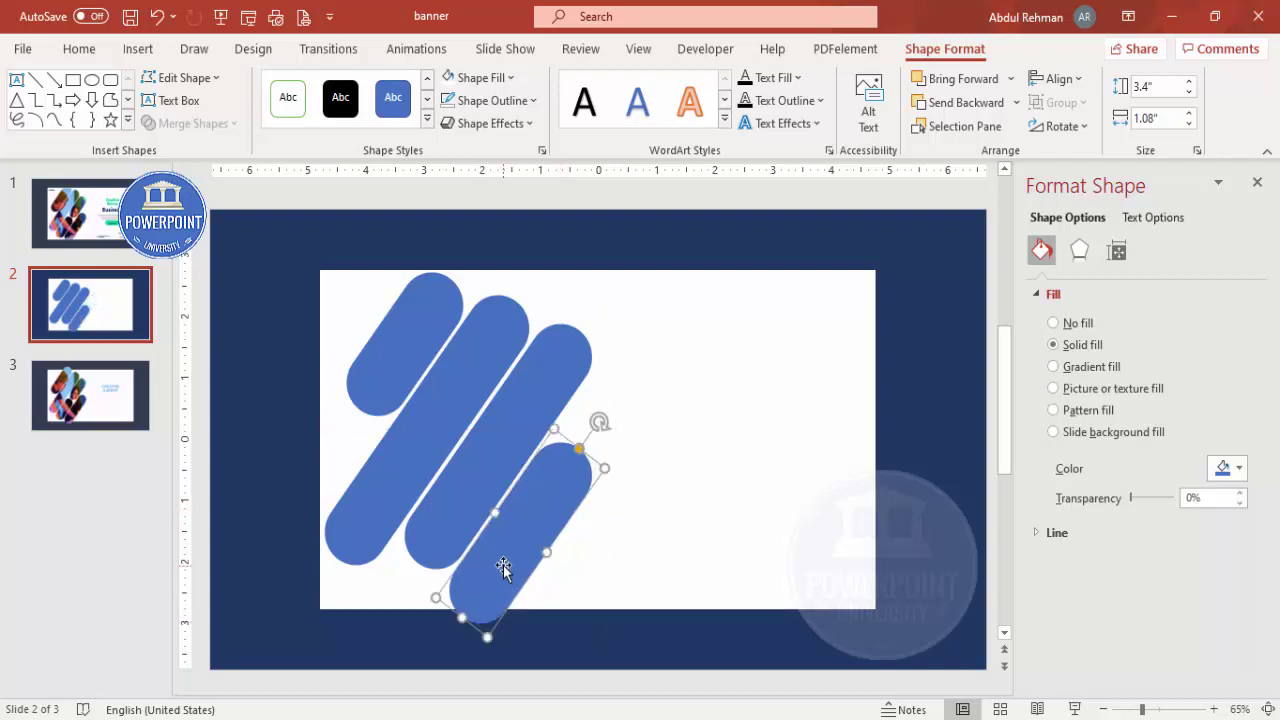
Make an extra copy of the short pill, delete it, and reselect the lower pill
{"action": "left_click", "coordinate": [510, 452]}
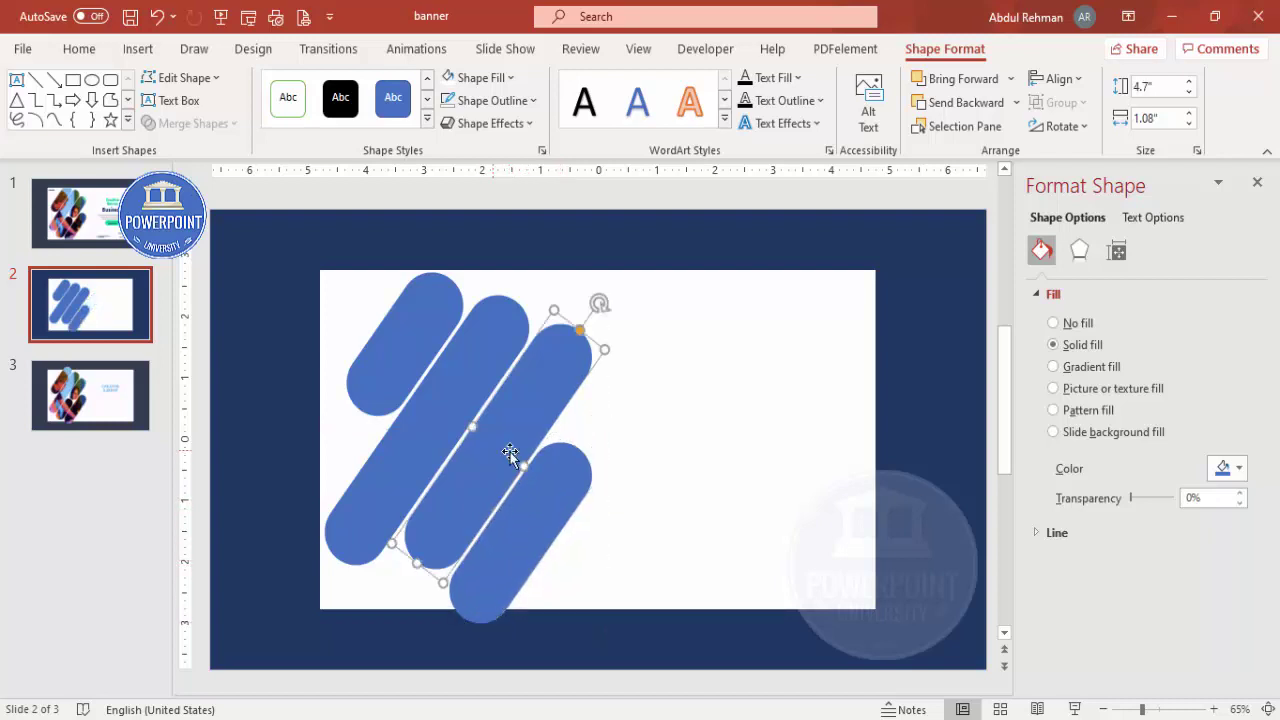
{"action": "left_click", "coordinate": [625, 471]}
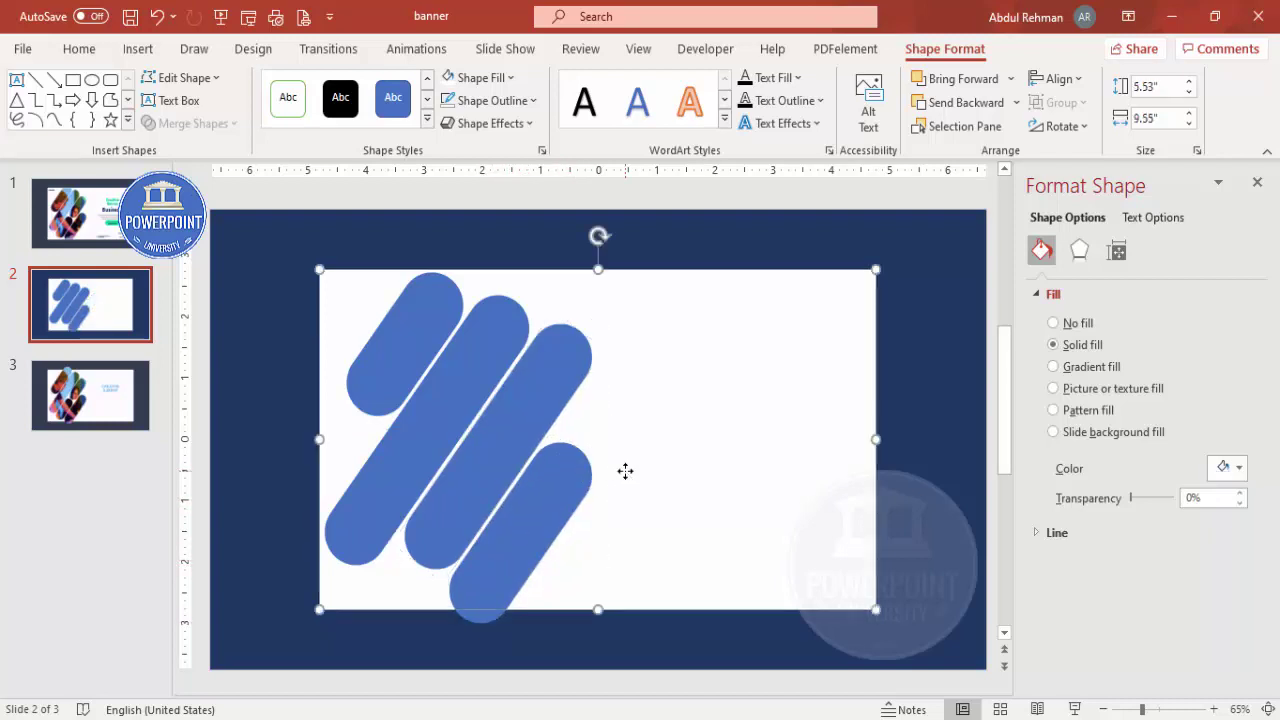
{"action": "left_click", "coordinate": [530, 506]}
{"action": "key", "text": "ctrl+d"}
{"action": "left_click_drag", "start_coordinate": [557, 537], "coordinate": [646, 516]}
{"action": "key", "text": "Delete"}
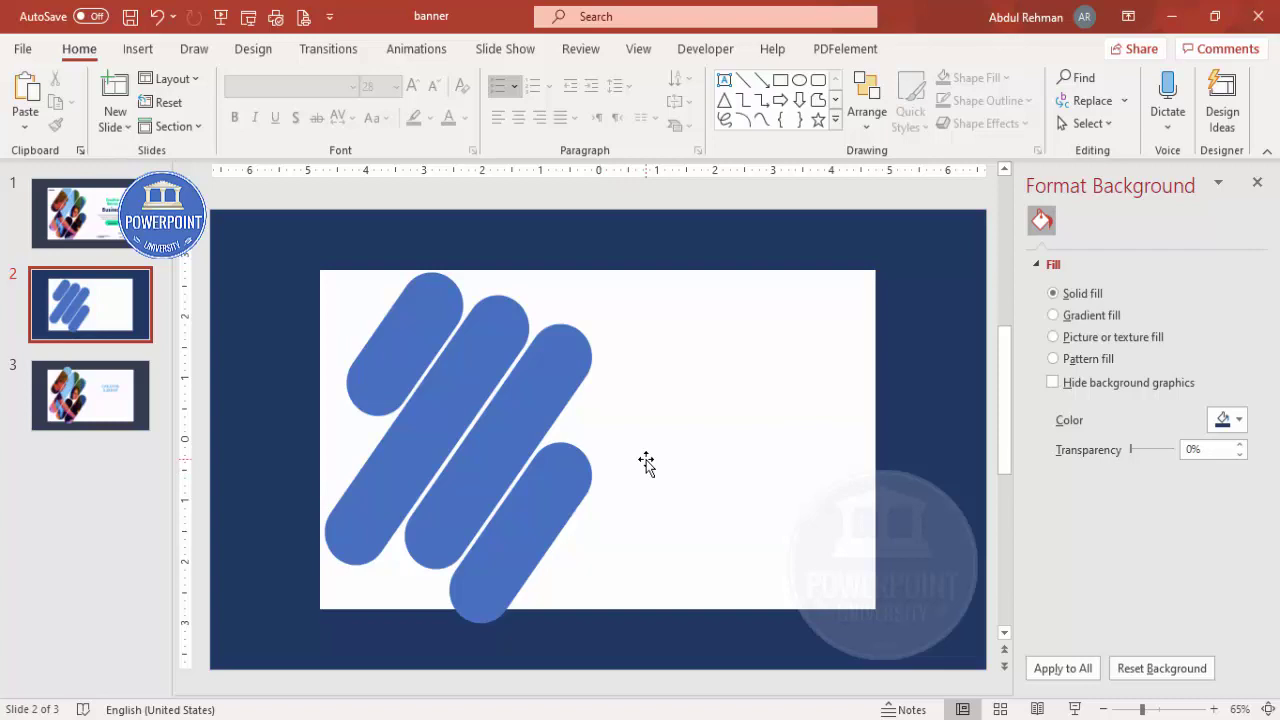
{"action": "left_click", "coordinate": [540, 538]}
Draw a rectangle covering the area below the panel's lower-left edge
{"action": "left_click", "coordinate": [544, 626]}
{"action": "left_click", "coordinate": [139, 50]}
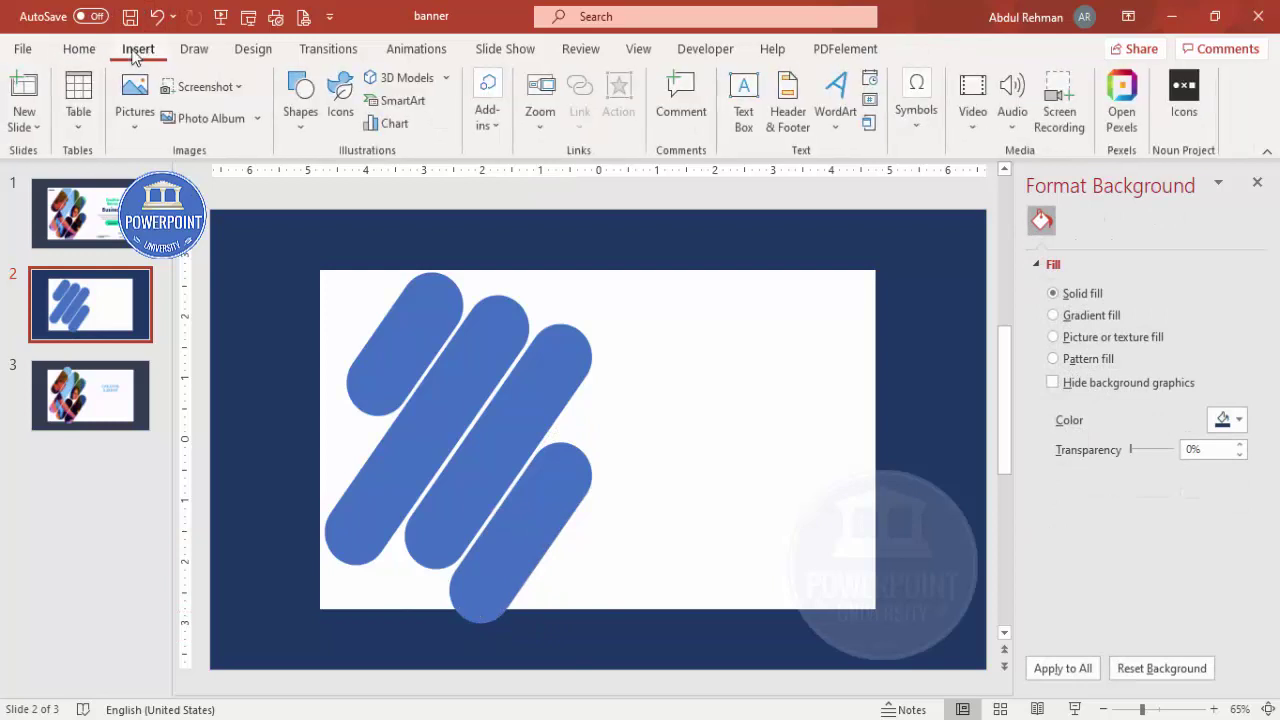
{"action": "left_click", "coordinate": [291, 122]}
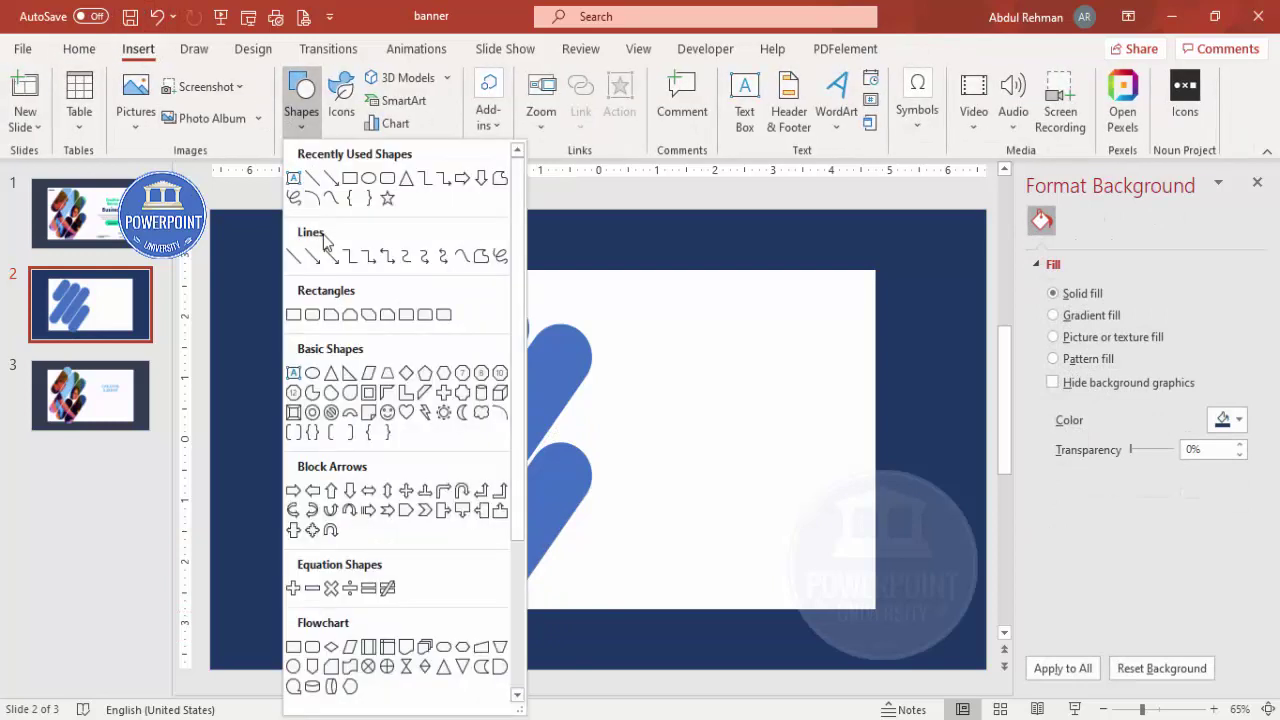
{"action": "left_click", "coordinate": [295, 312]}
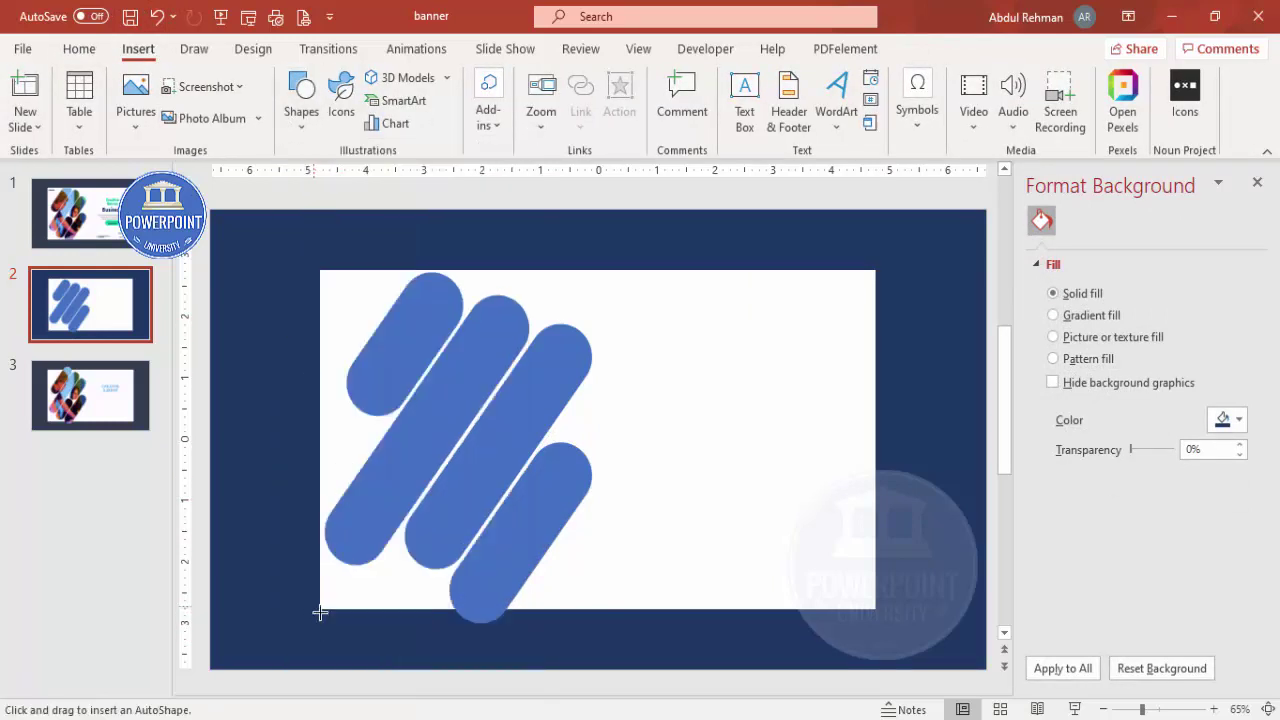
{"action": "left_click_drag", "start_coordinate": [317, 609], "coordinate": [571, 670]}
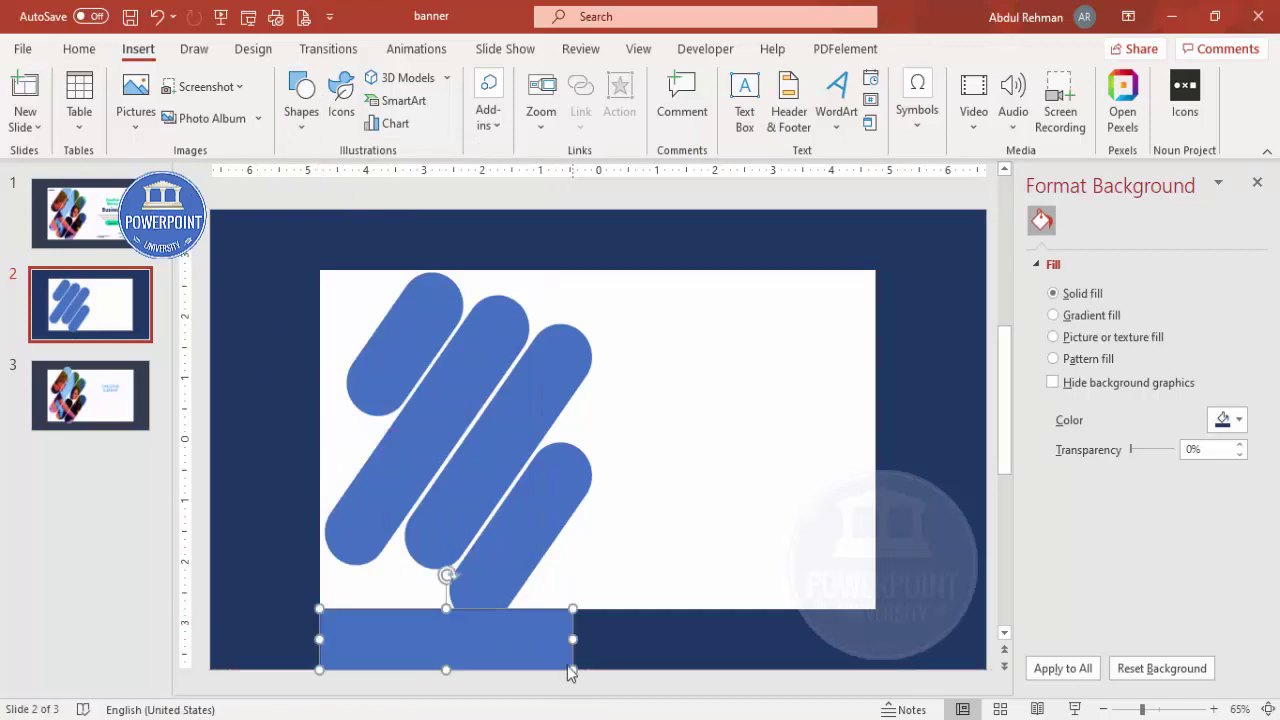
Select the lowest pill with the rectangle and preview a Subtract merge
{"action": "left_click", "coordinate": [505, 550]}
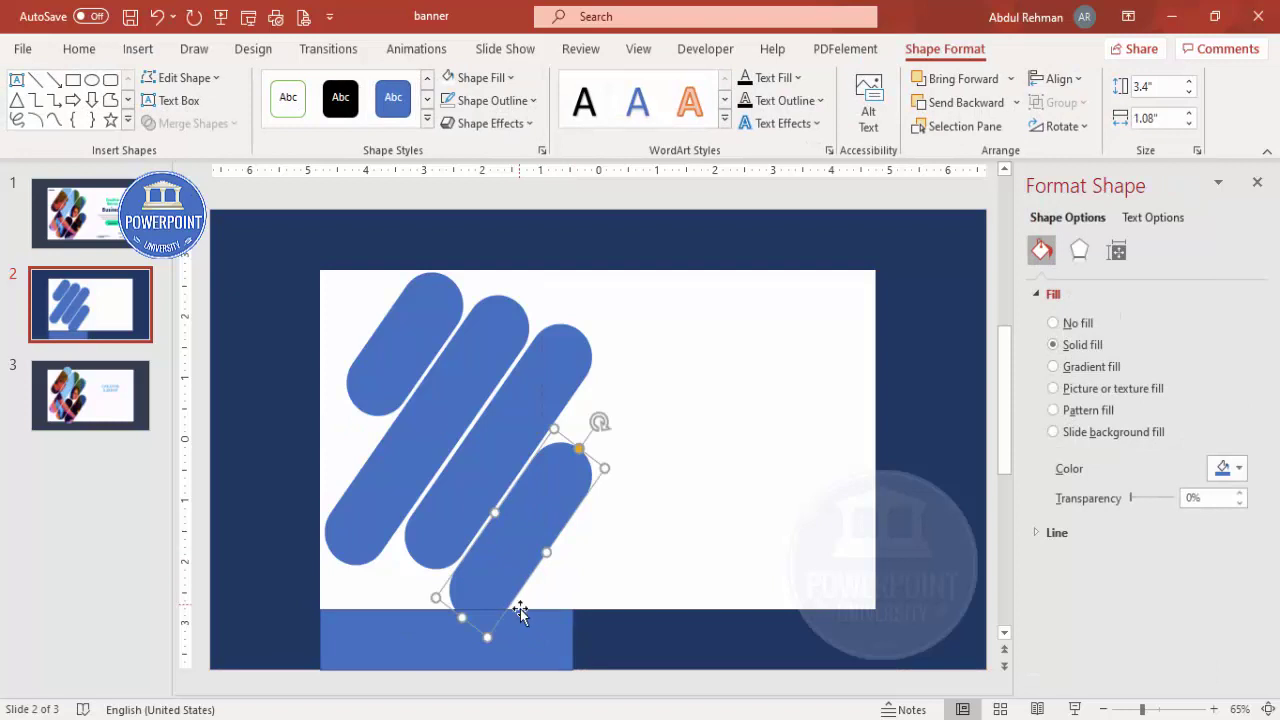
{"action": "left_click", "coordinate": [520, 639], "text": "shift"}
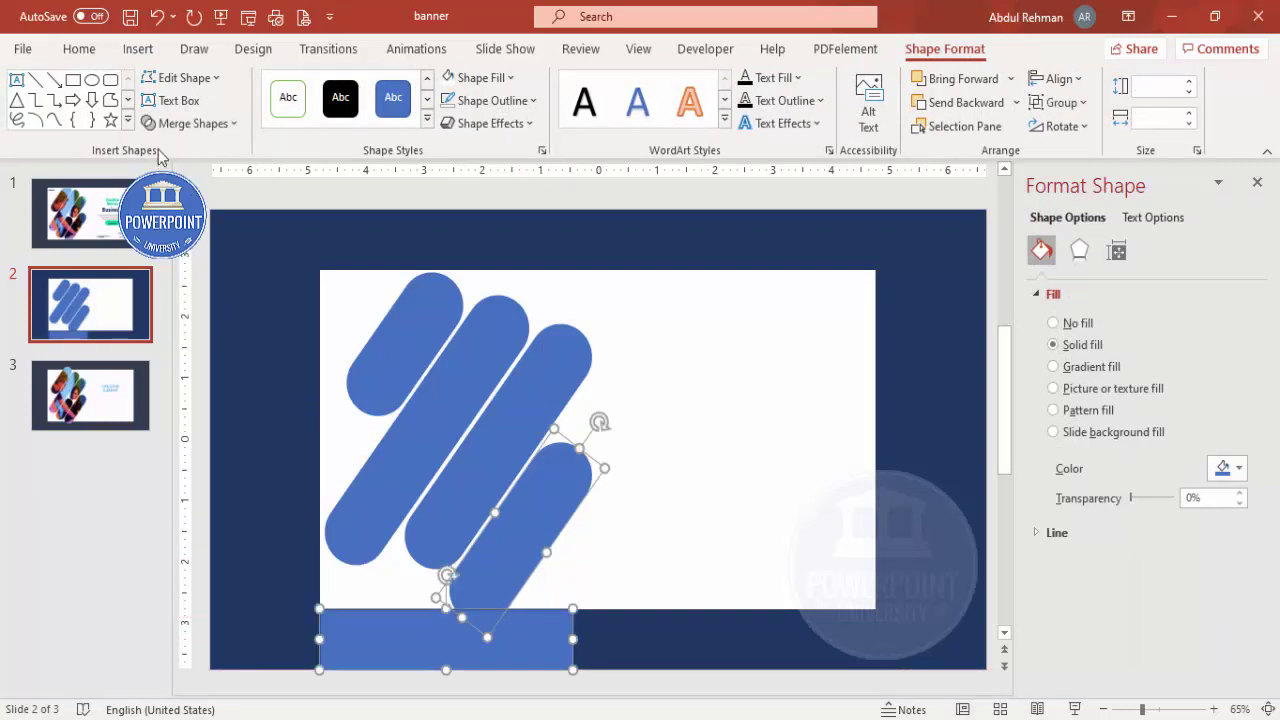
{"action": "left_click", "coordinate": [188, 123]}
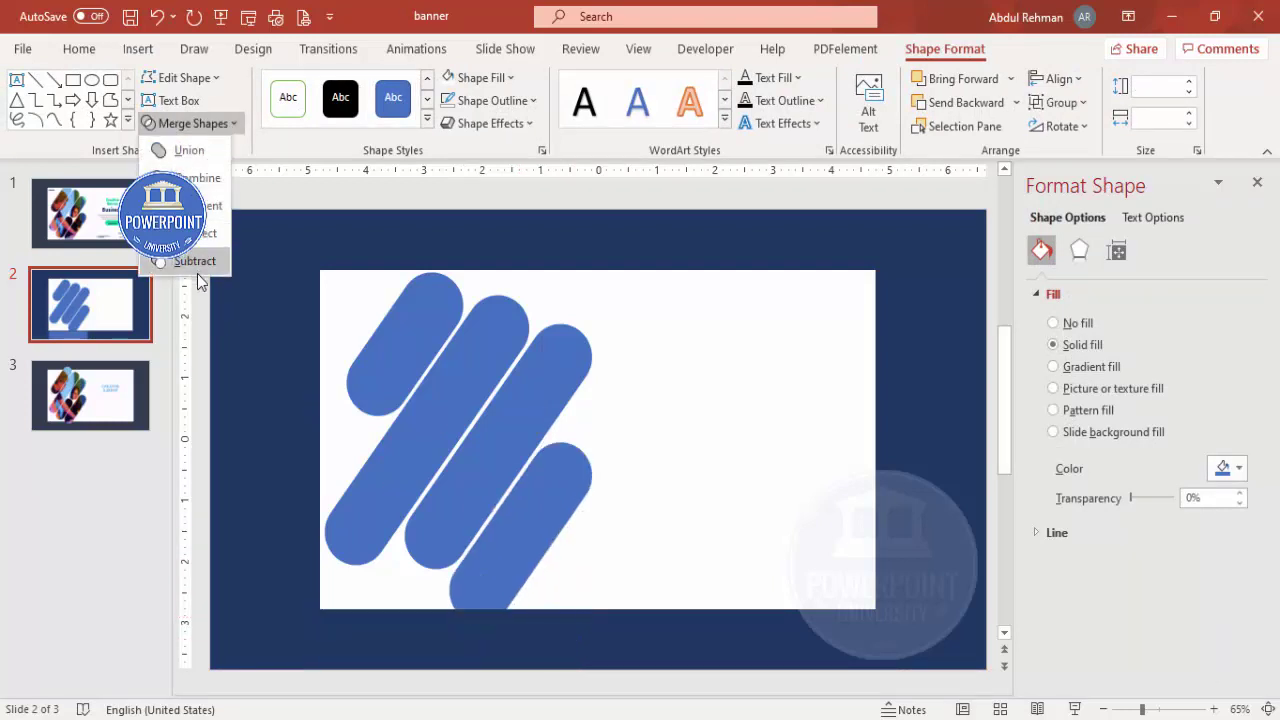